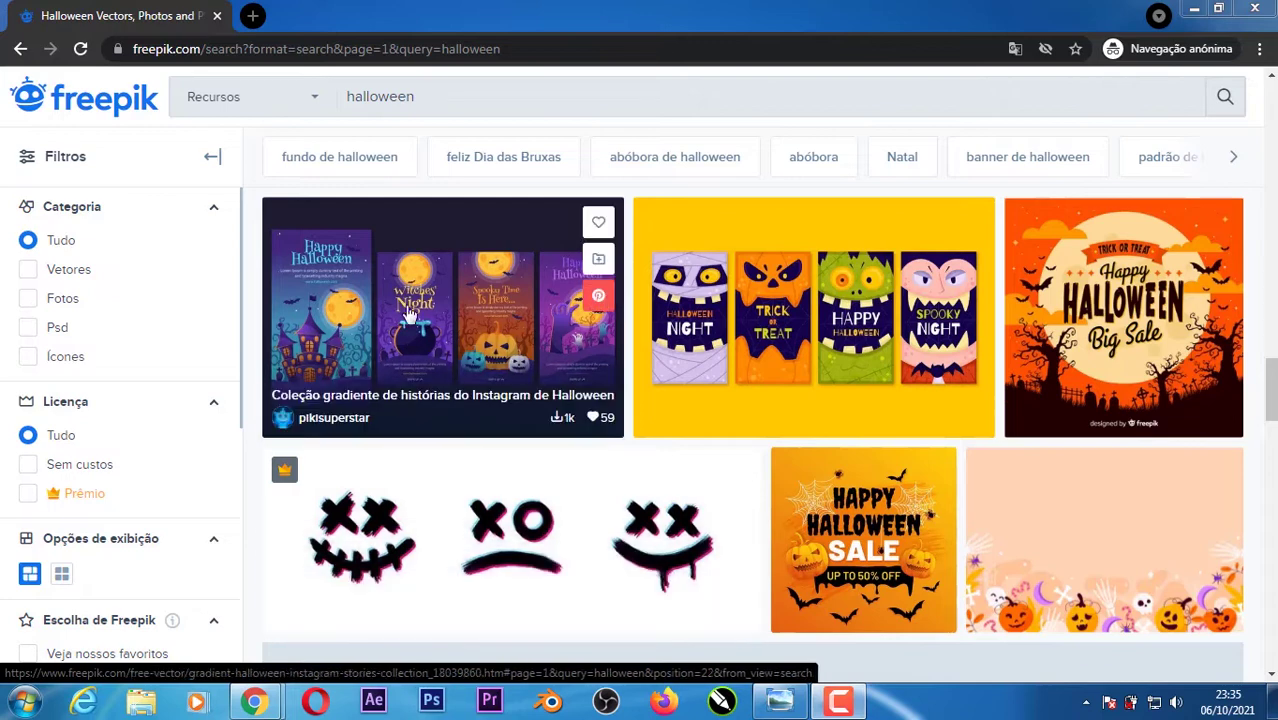
- Open the gradient Halloween Instagram stories collection from the Freepik search results and review its preview and related designs
{"action": "left_click", "coordinate": [410, 320]}
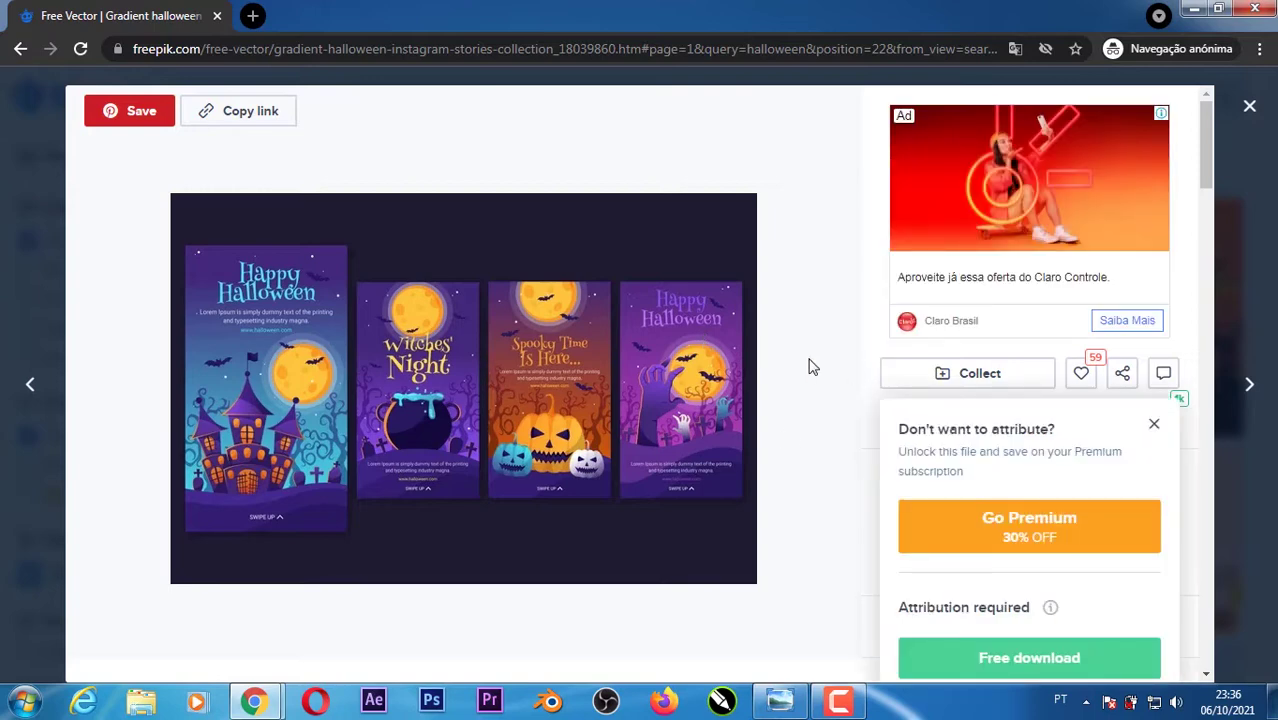
{"action": "scroll", "coordinate": [680, 342], "scroll_direction": "down", "scroll_amount": 3}
{"action": "scroll", "coordinate": [690, 345], "scroll_direction": "up", "scroll_amount": 1}
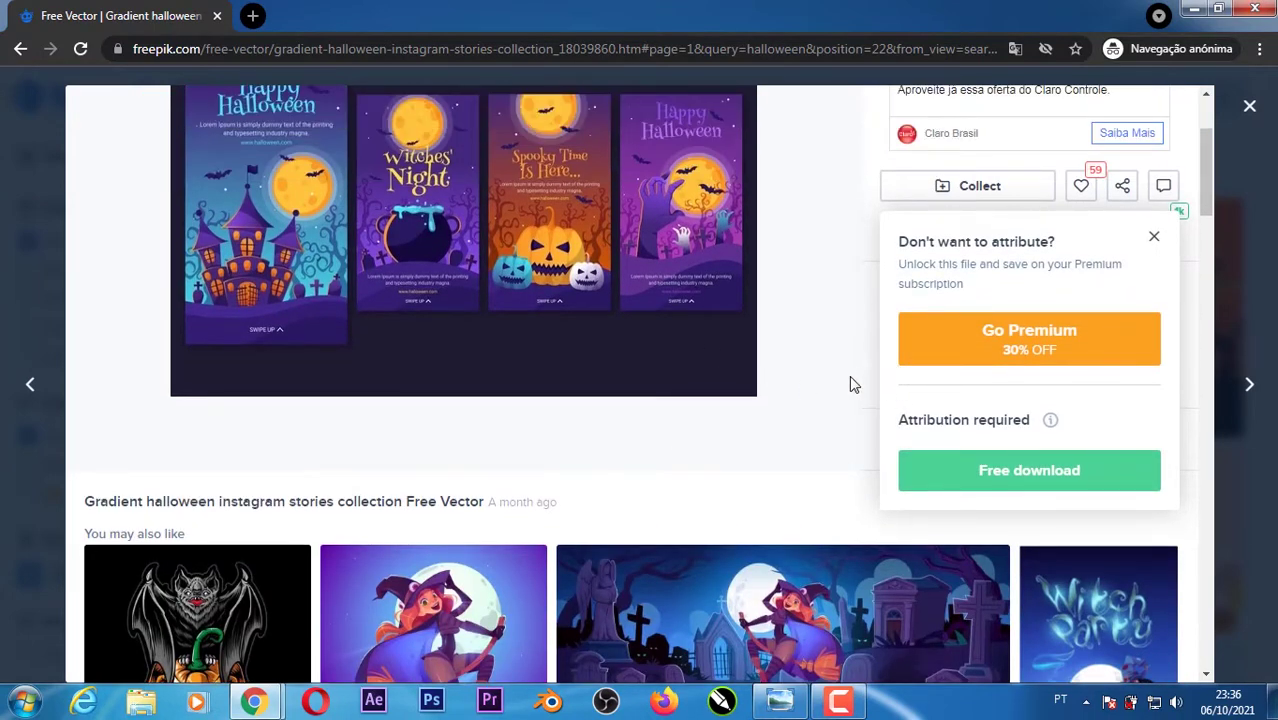
{"action": "scroll", "coordinate": [849, 377], "scroll_direction": "down", "scroll_amount": 1}
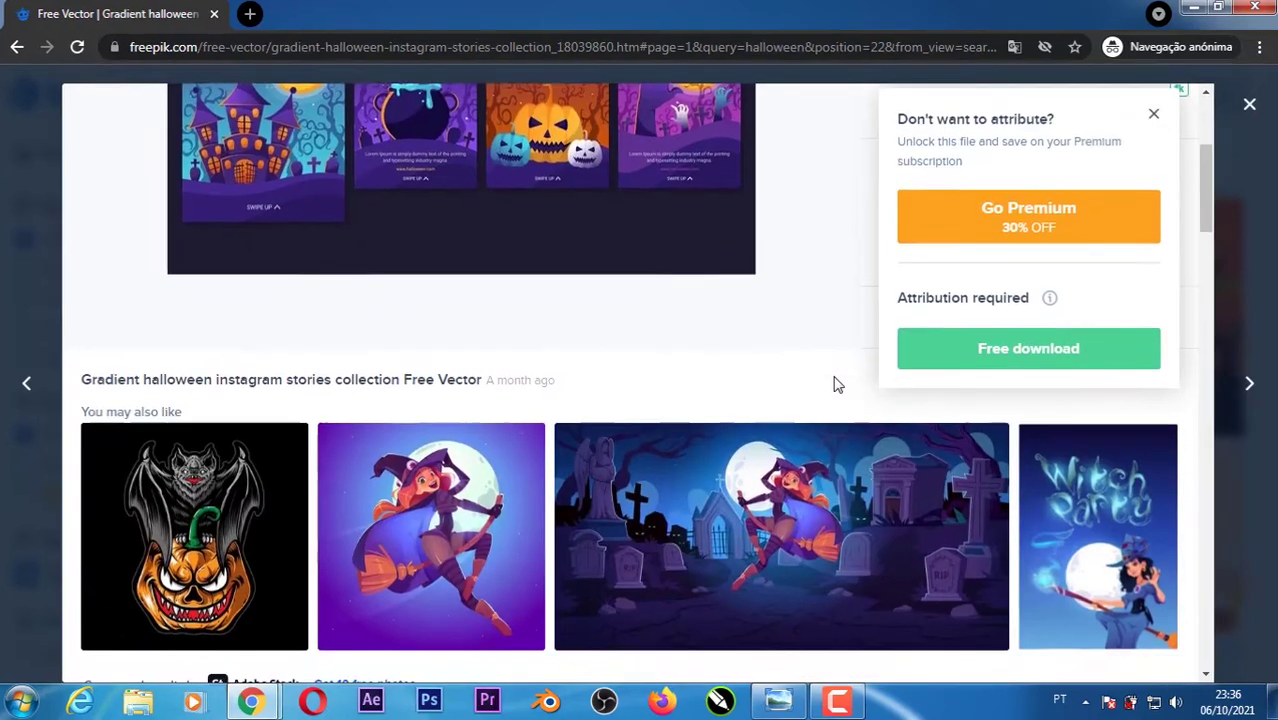
{"action": "scroll", "coordinate": [838, 385], "scroll_direction": "down", "scroll_amount": 10}
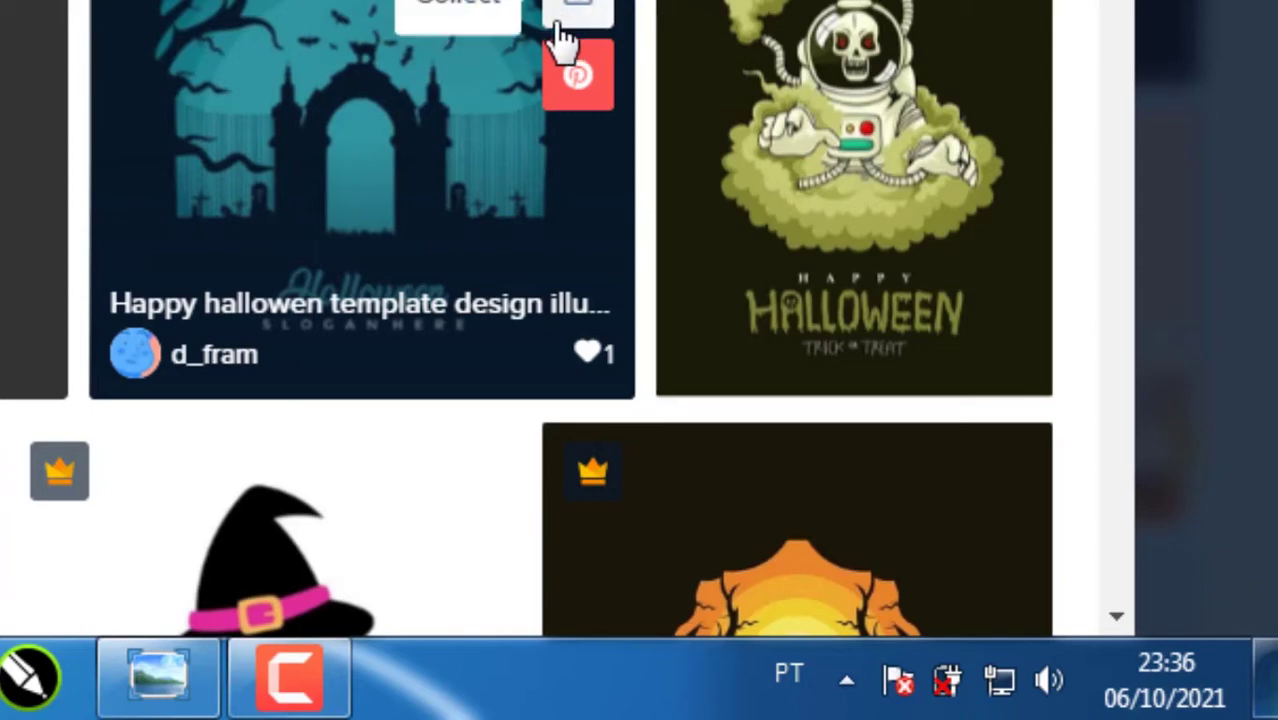
{"action": "scroll", "coordinate": [566, 40], "scroll_direction": "up", "scroll_amount": 5}
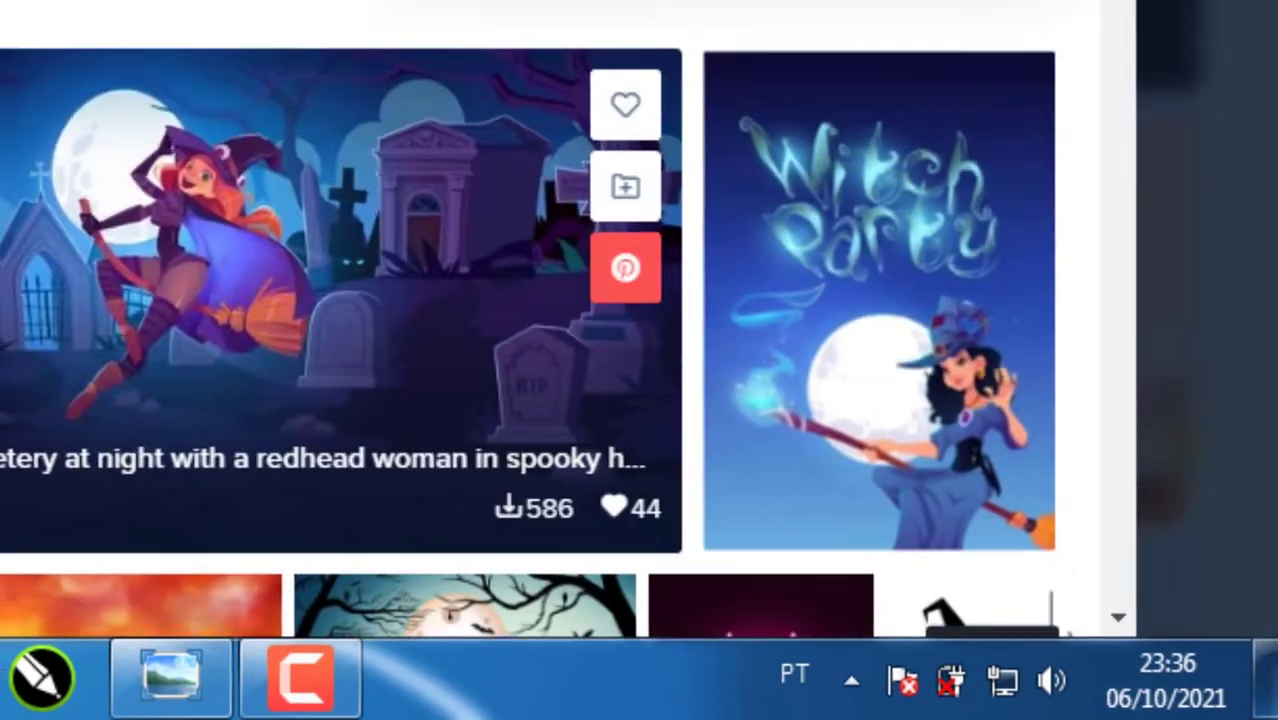
{"action": "scroll", "coordinate": [640, 300], "scroll_direction": "up", "scroll_amount": 5}
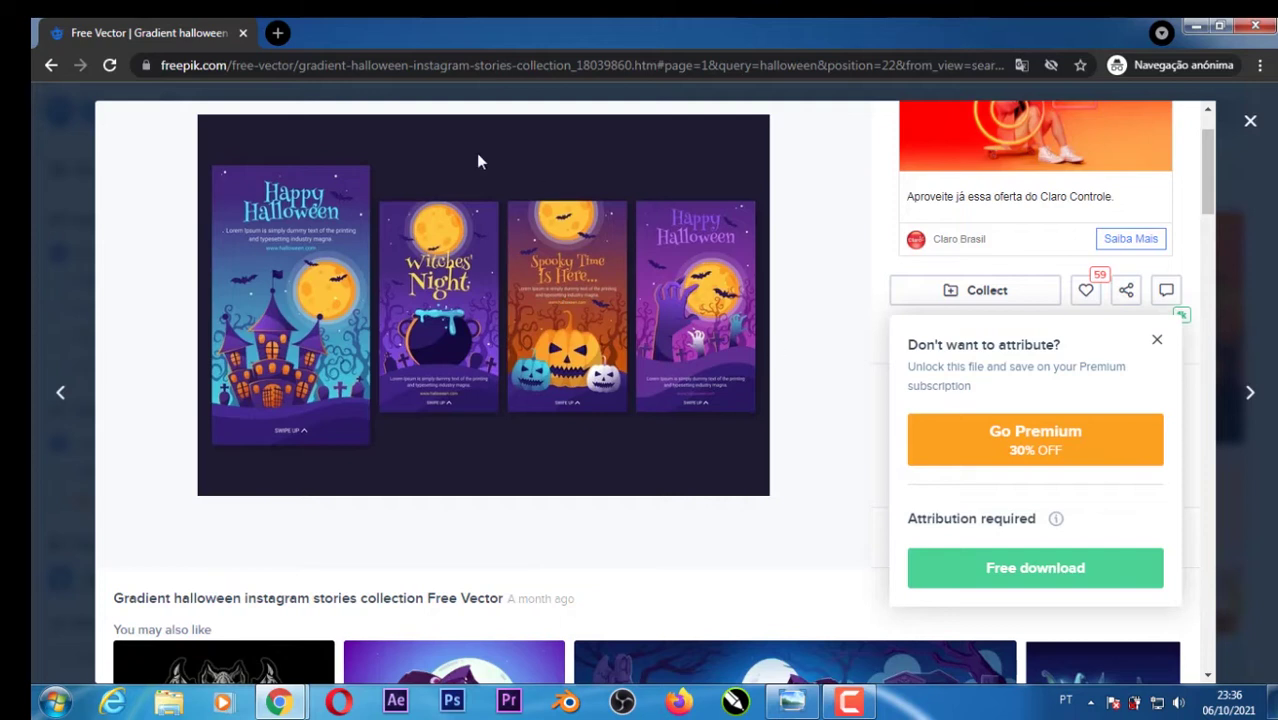
{"action": "scroll", "coordinate": [609, 385], "scroll_direction": "down", "scroll_amount": 1}
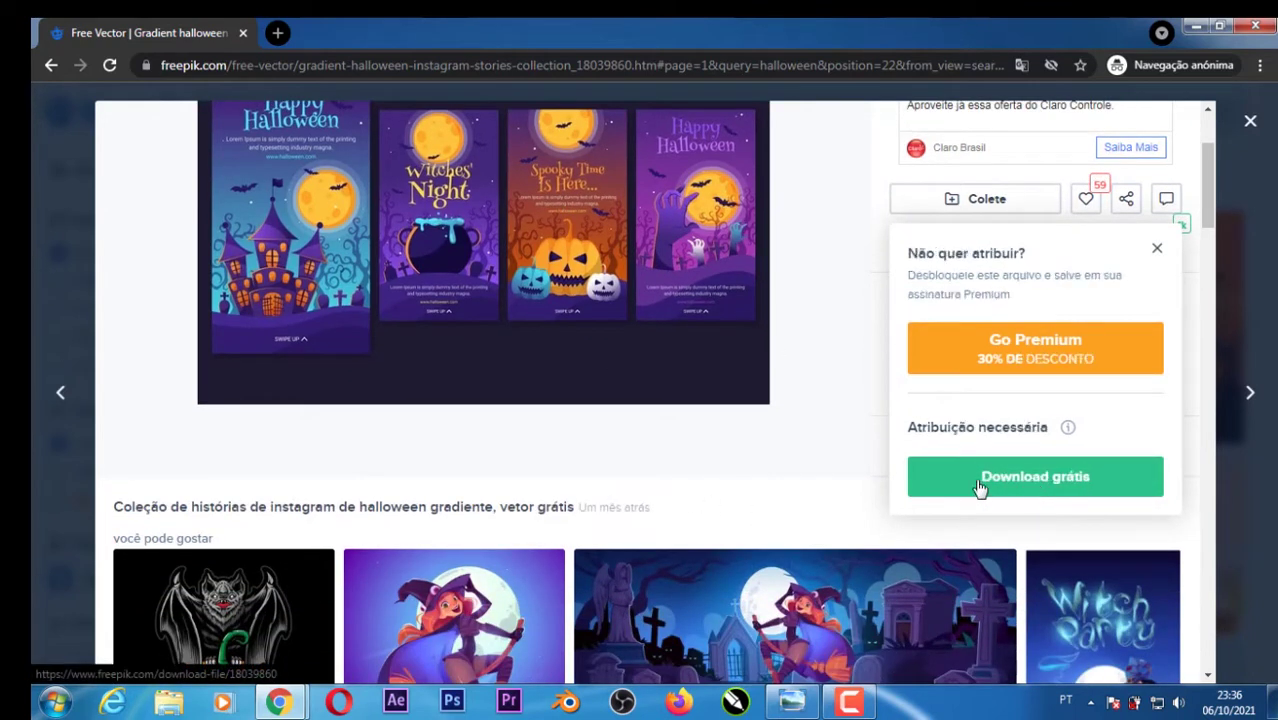
- Download the free collection and save it as the ZIP gradient-halloween-instagram-stories-collection in the Halloween folder
{"action": "left_click", "coordinate": [1035, 476]}
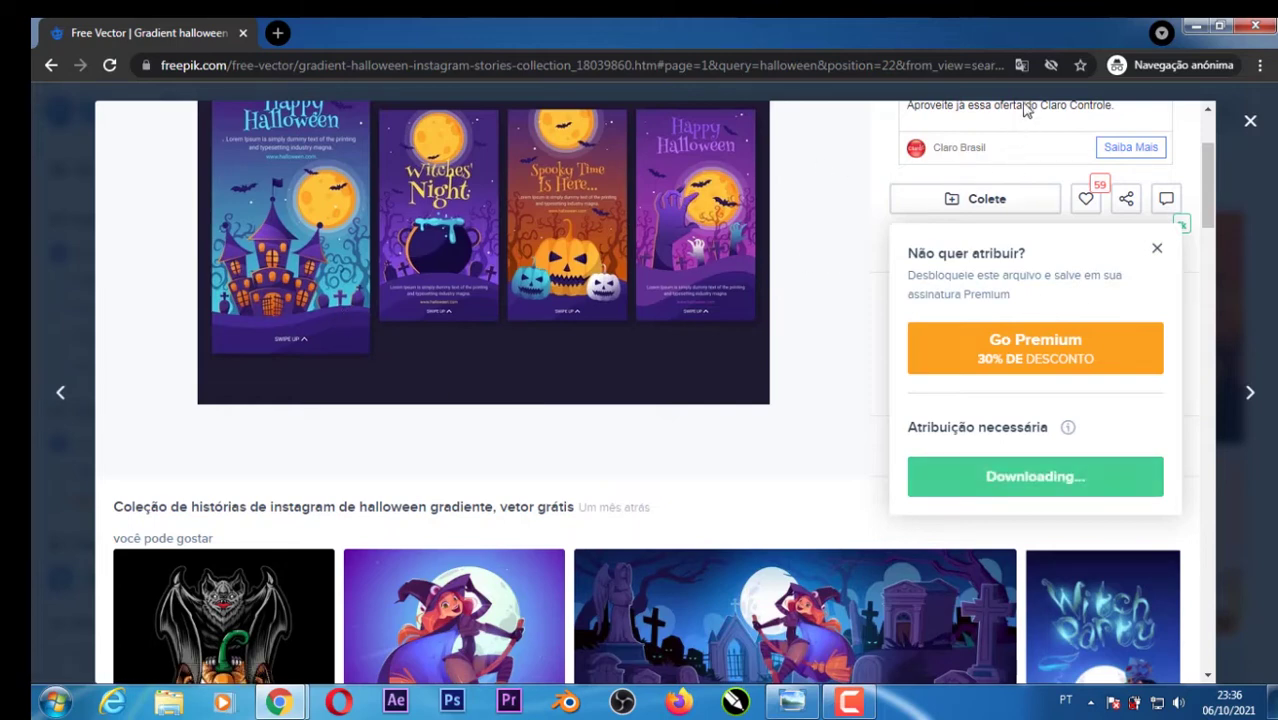
{"action": "left_click", "coordinate": [1017, 64]}
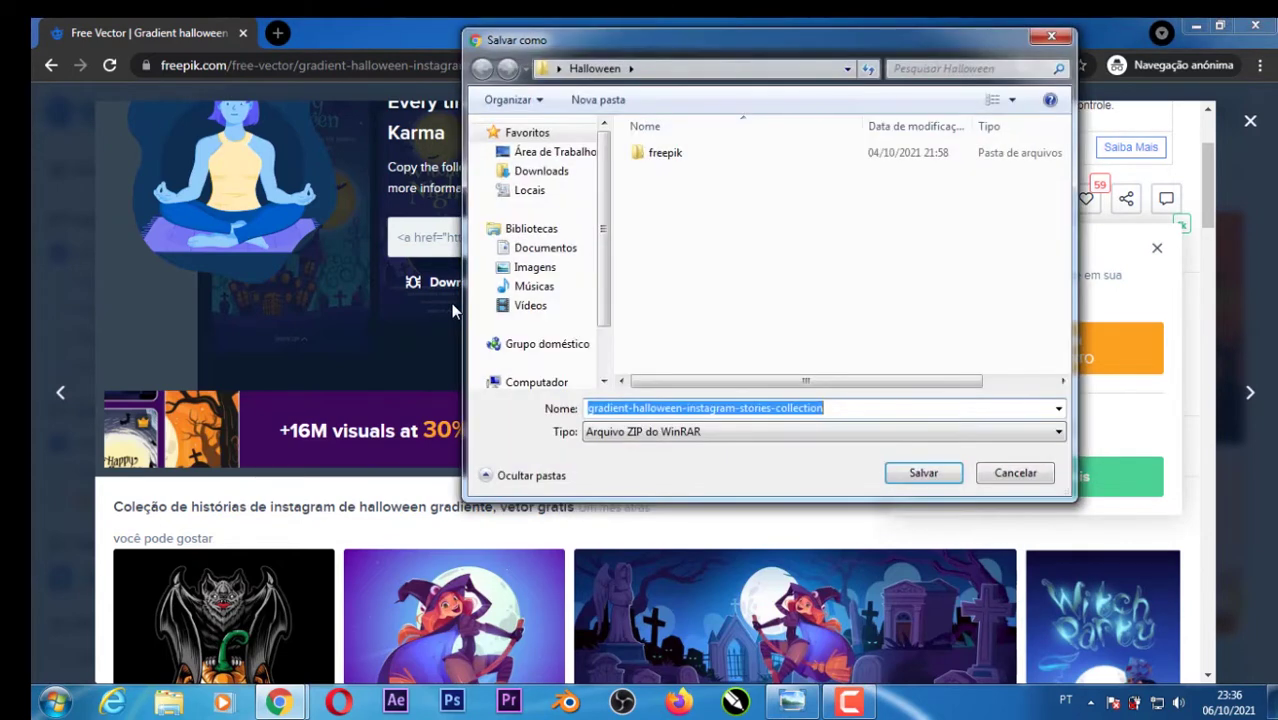
{"action": "left_click_drag", "start_coordinate": [684, 47], "coordinate": [847, 100]}
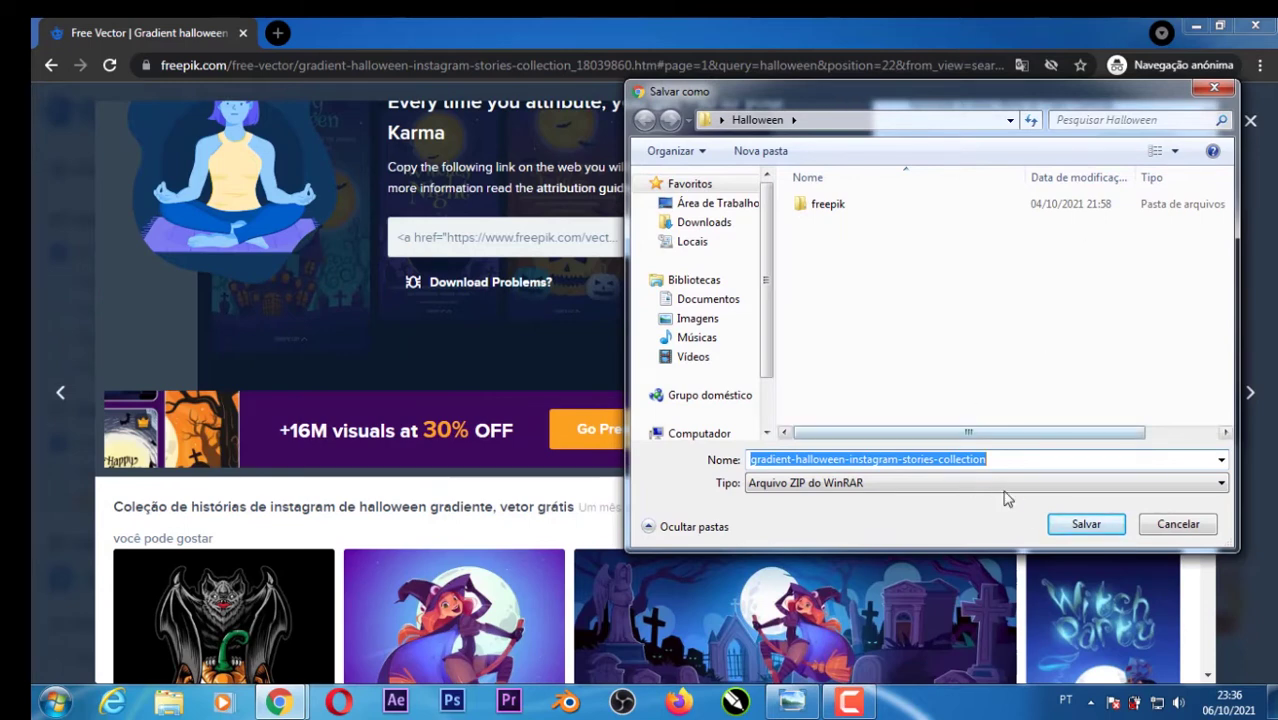
{"action": "left_click", "coordinate": [1072, 530]}
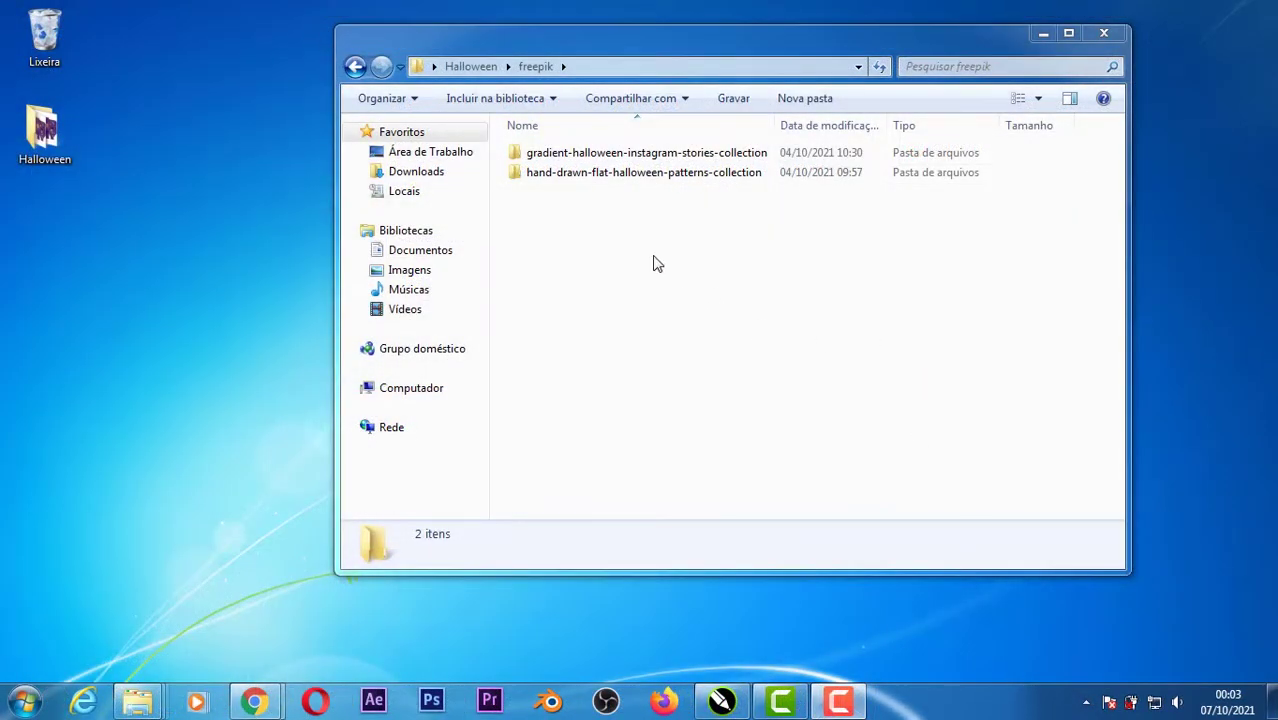
- Examine the files in the gradient-halloween-instagram-stories-collection and hand-drawn-flat-halloween-patterns-collection folders inside freepik
{"action": "double_click", "coordinate": [590, 155]}
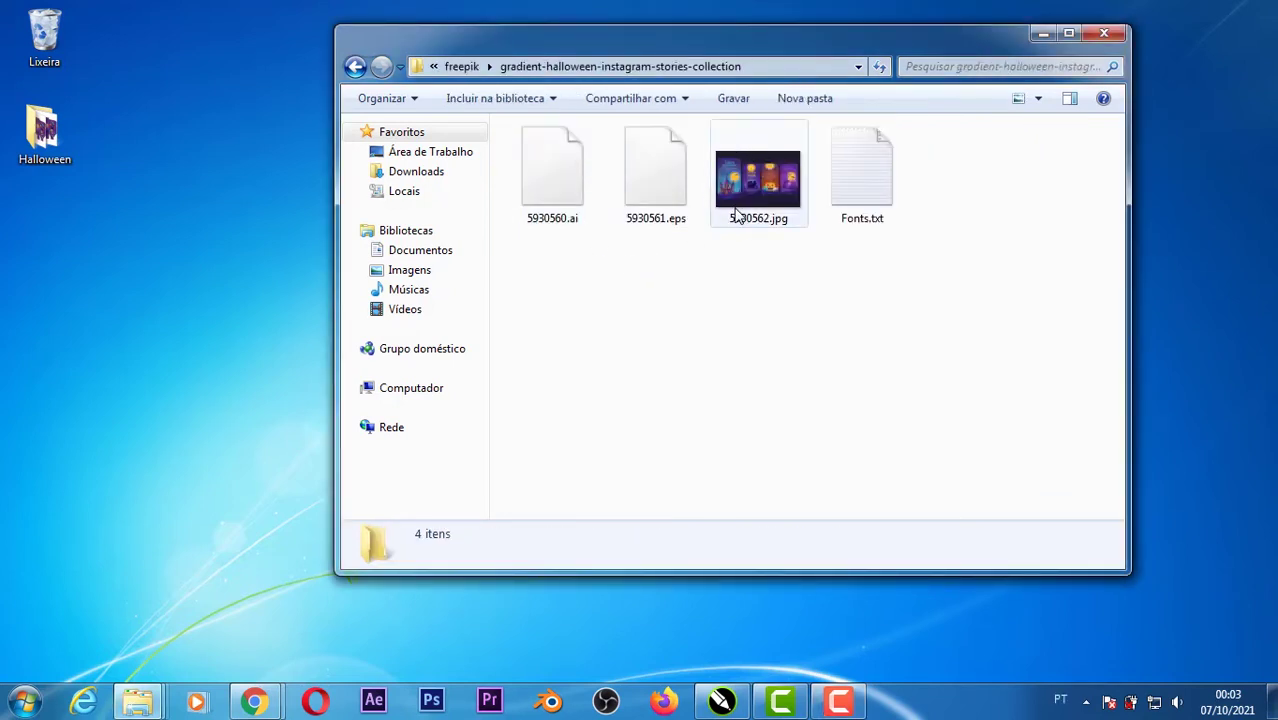
{"action": "left_click", "coordinate": [355, 66]}
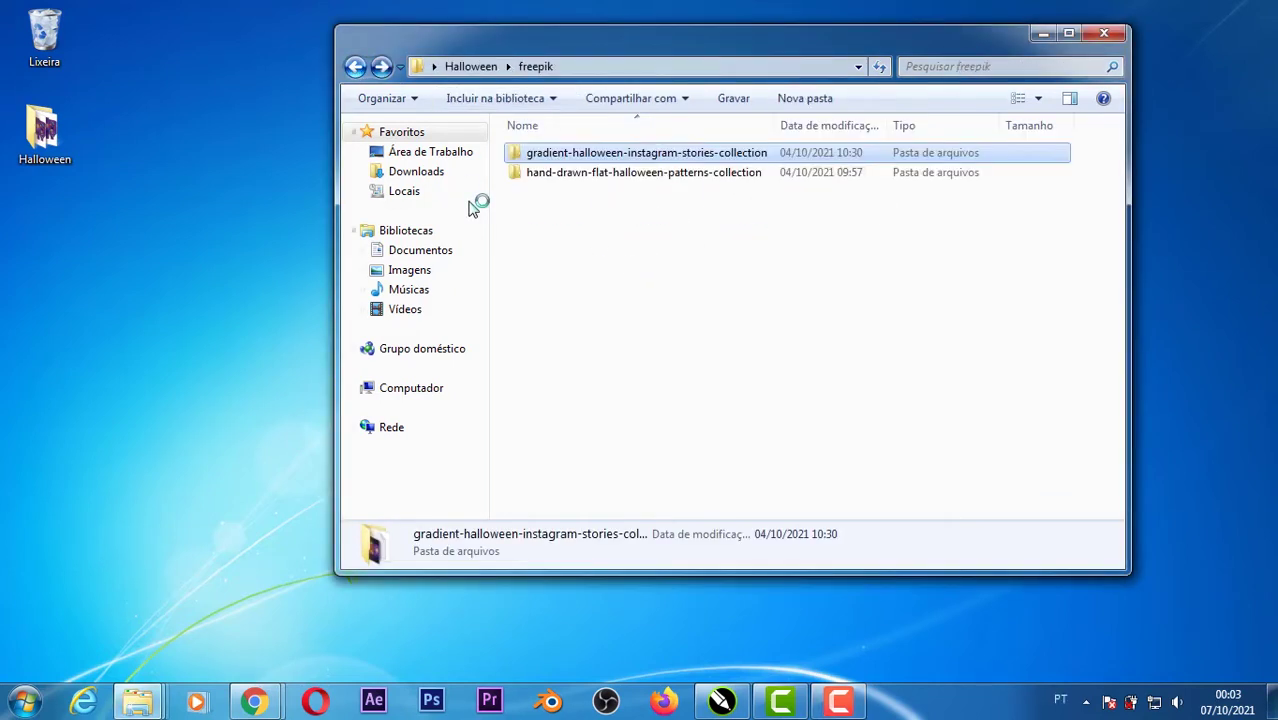
{"action": "double_click", "coordinate": [610, 178]}
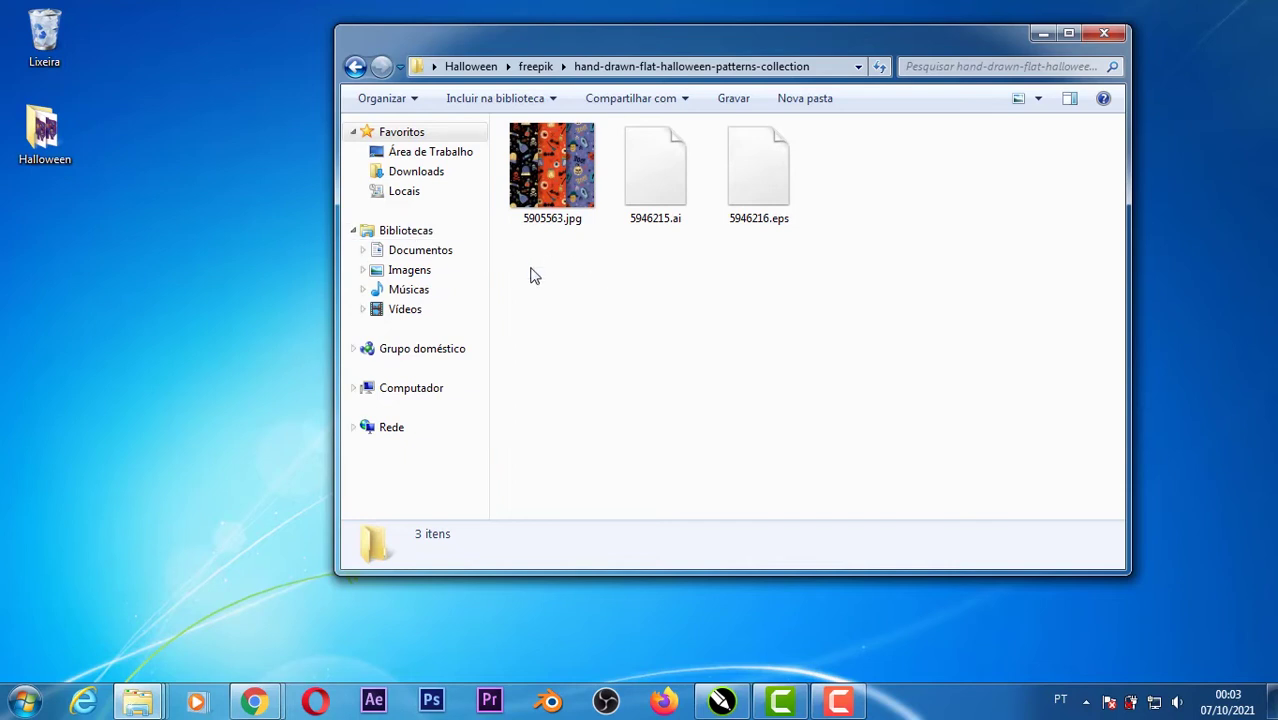
{"action": "left_click", "coordinate": [357, 70]}
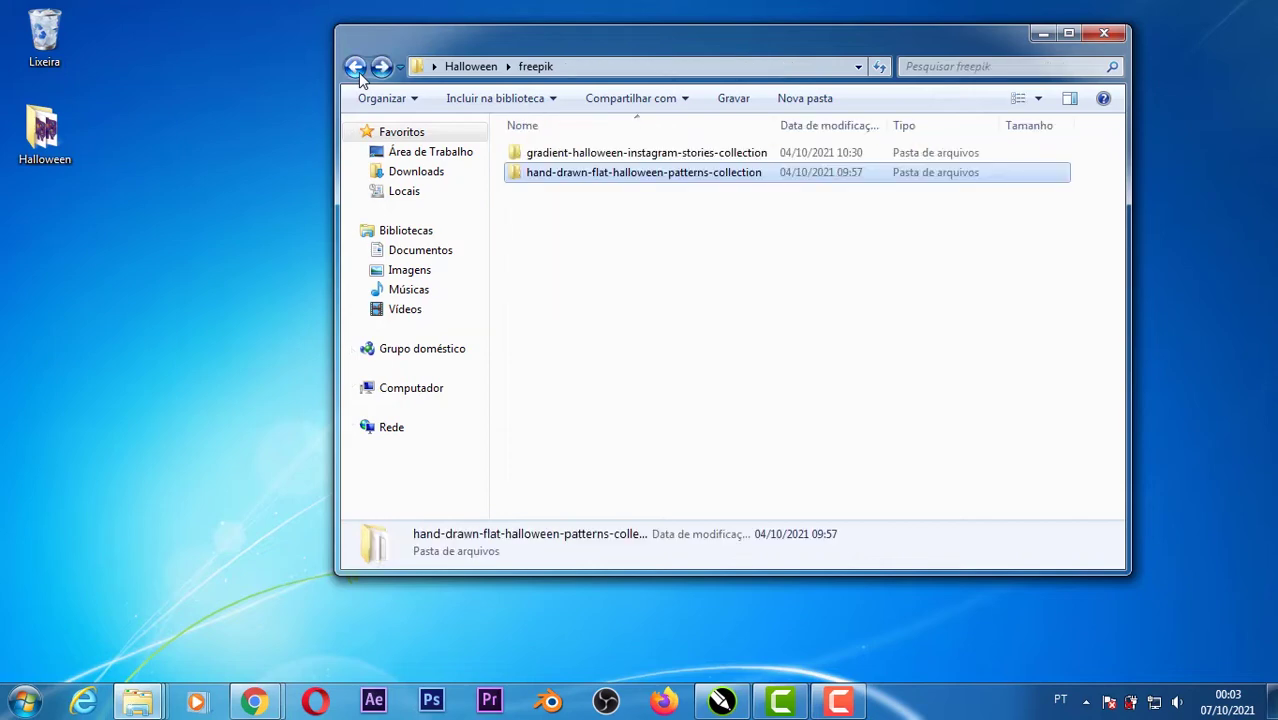
- Switch to CorelDRAW and compare the finished milk box art on Página 1 with the blank box template on Página 2
{"action": "left_click", "coordinate": [722, 704]}
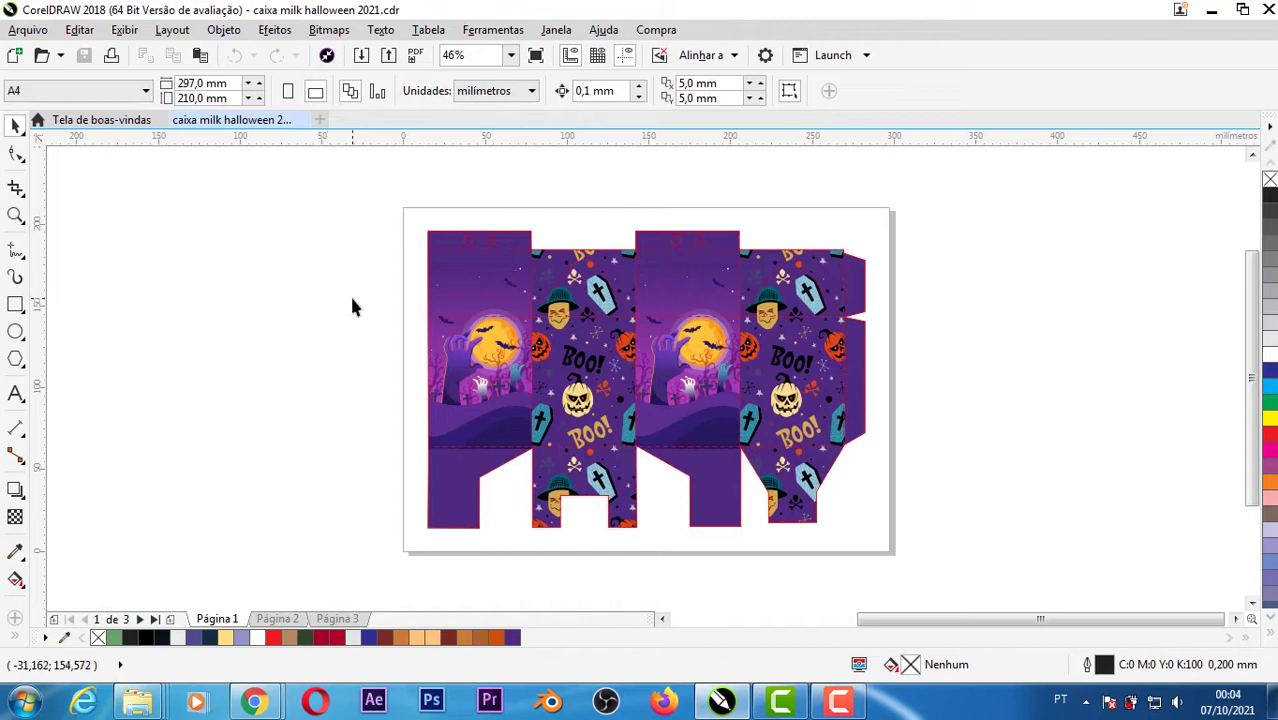
{"action": "left_click", "coordinate": [288, 620]}
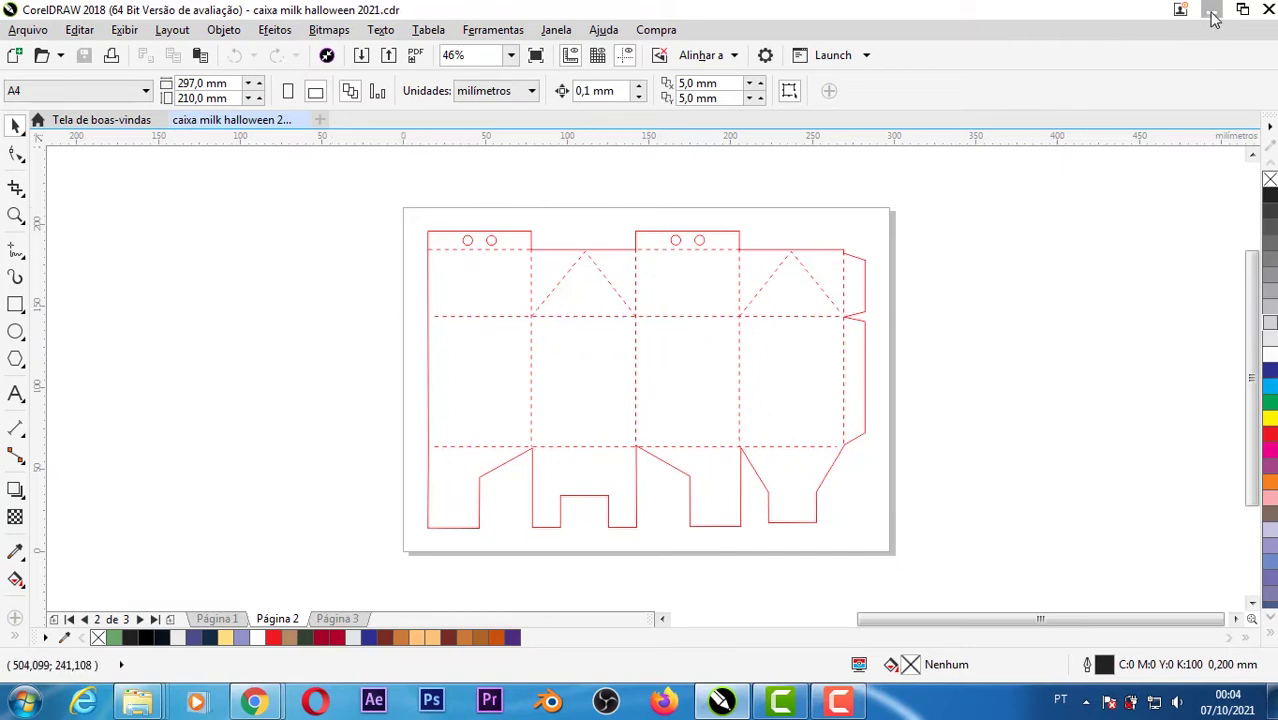
{"action": "left_click", "coordinate": [222, 620]}
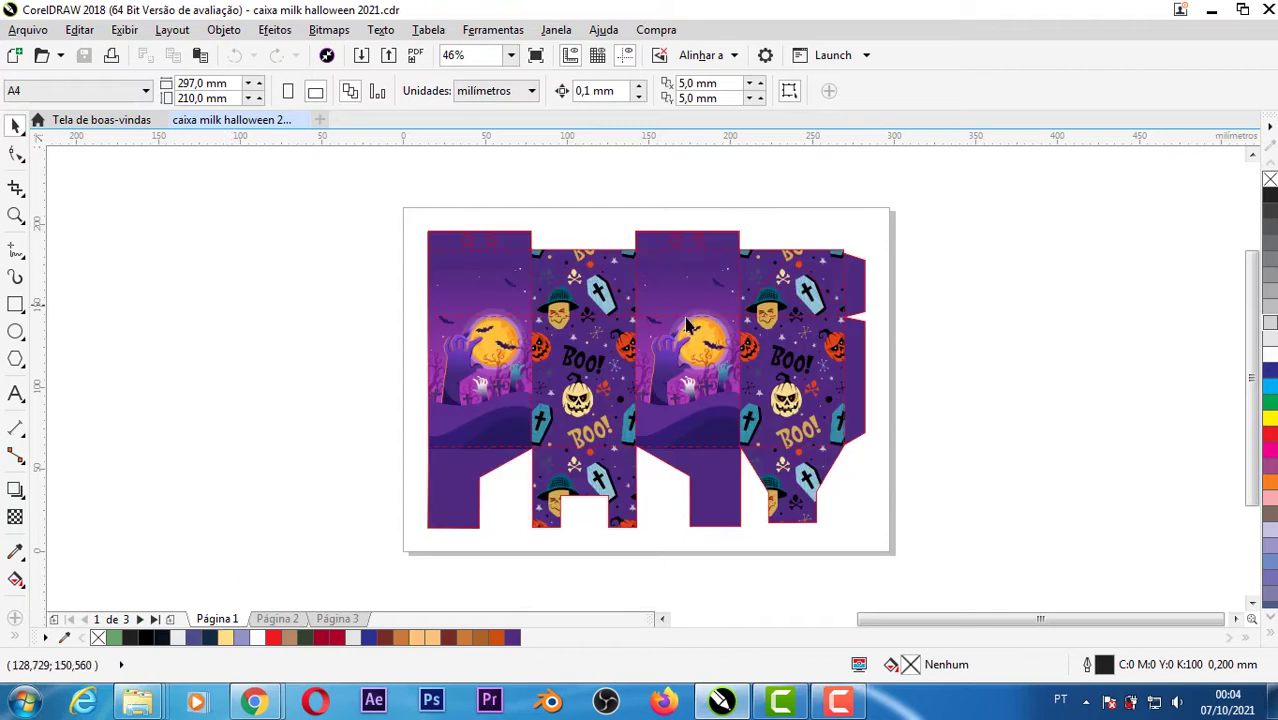
{"action": "left_click", "coordinate": [290, 620]}
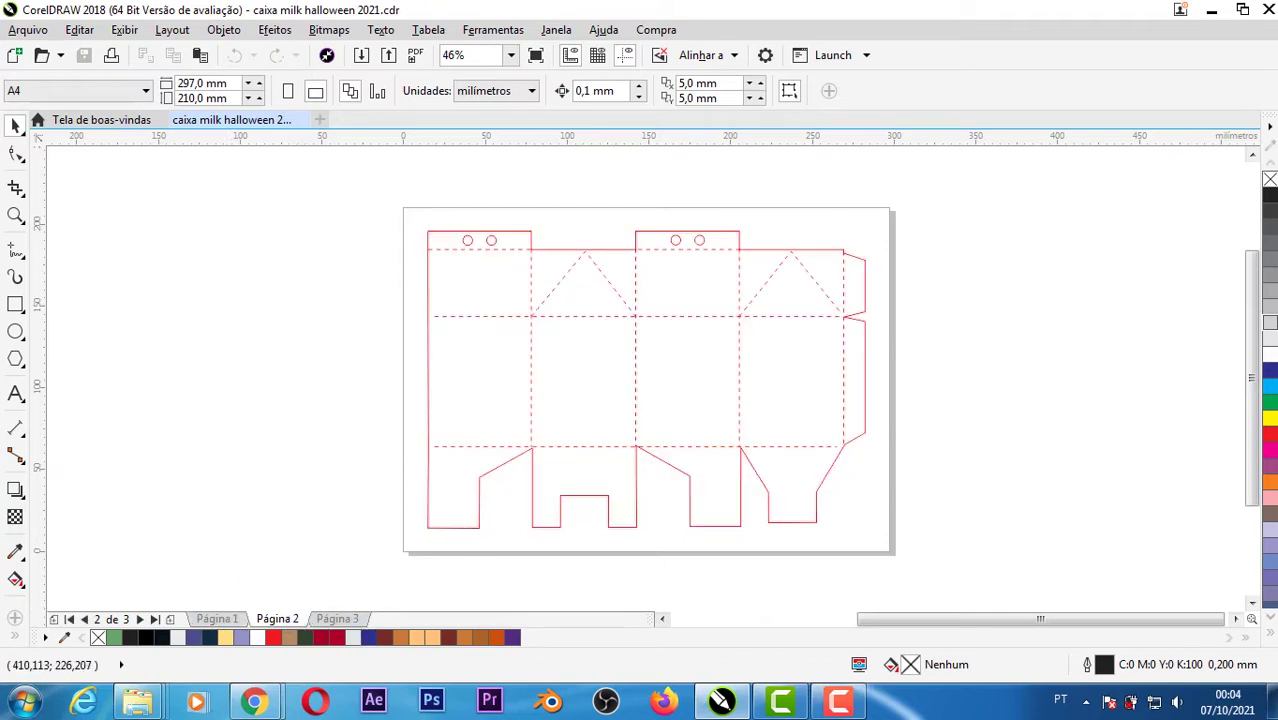
- Return to the file explorer, open the gradient-halloween-instagram-stories-collection folder and preview 5930562.jpg
{"action": "left_click", "coordinate": [1211, 10]}
{"action": "double_click", "coordinate": [585, 155]}
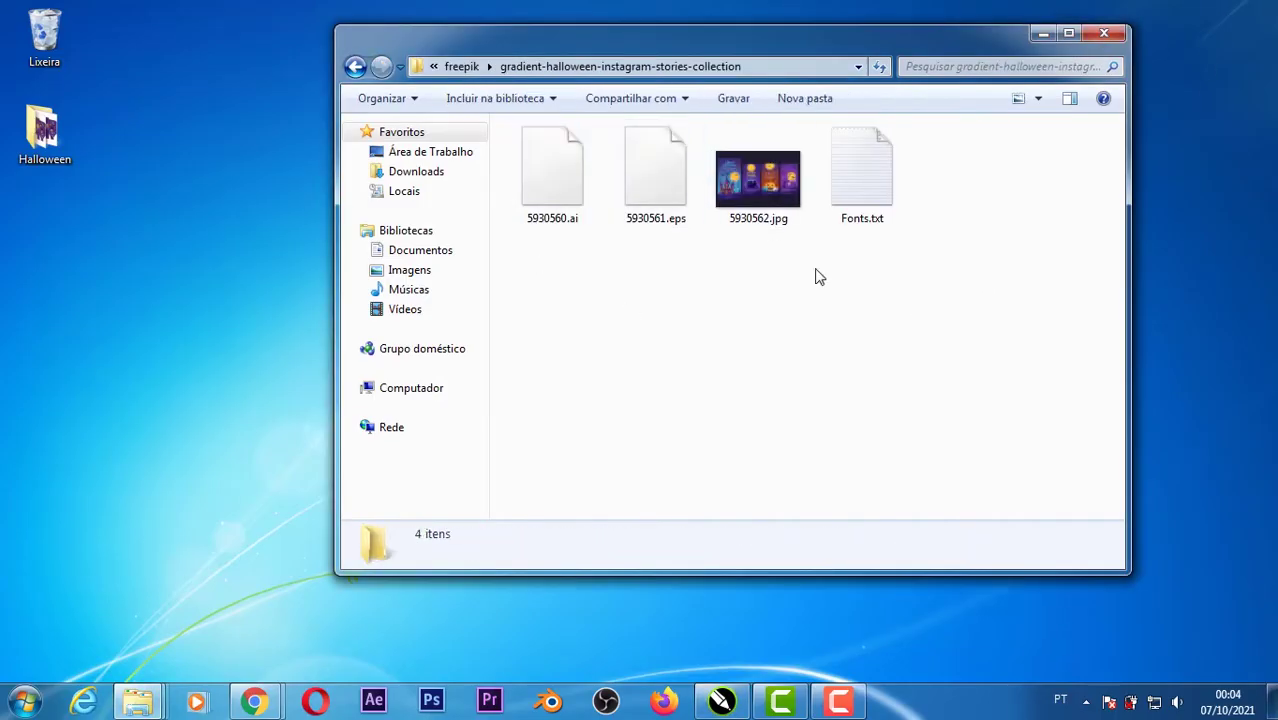
{"action": "left_click_drag", "start_coordinate": [767, 186], "coordinate": [765, 222]}
{"action": "left_click", "coordinate": [898, 343]}
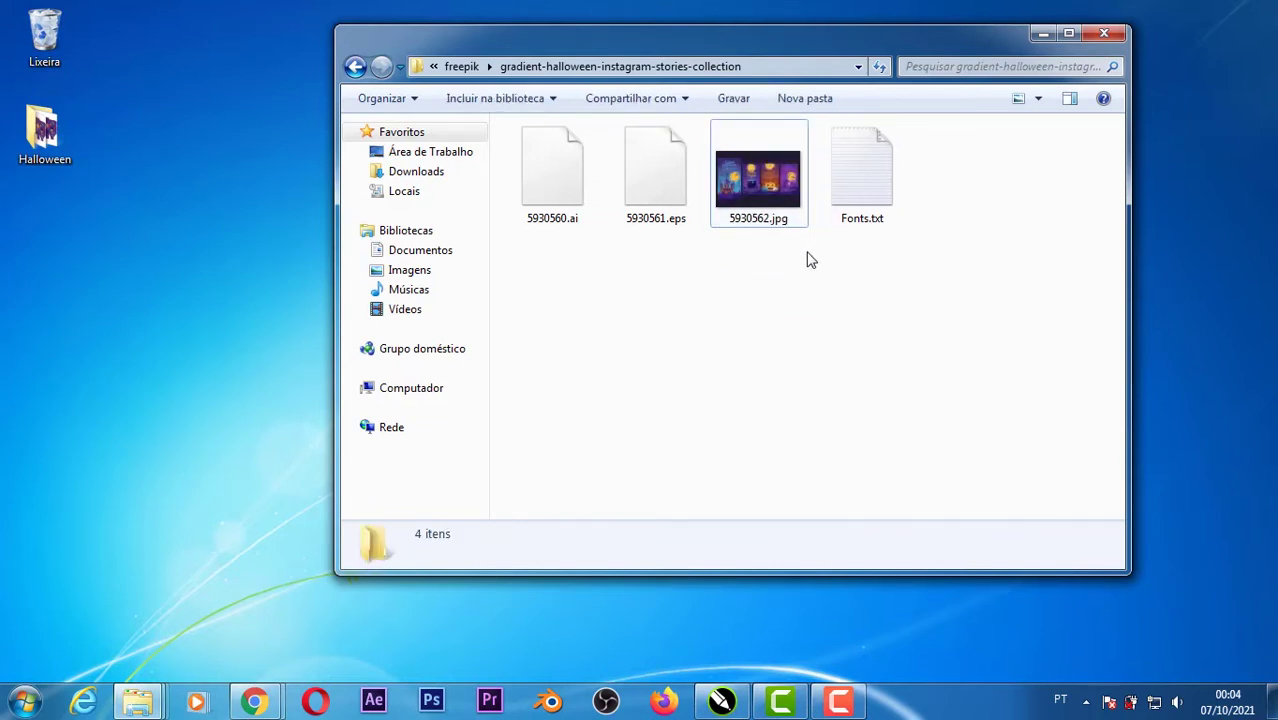
{"action": "double_click", "coordinate": [770, 182]}
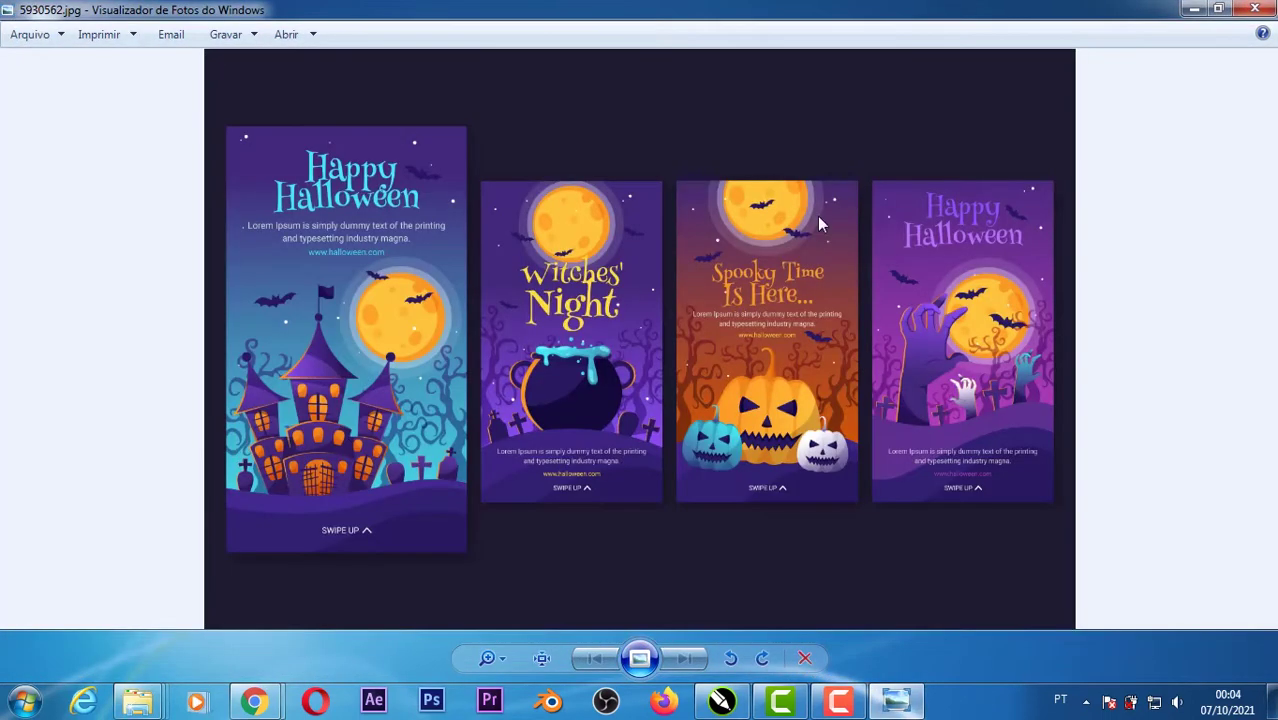
{"action": "left_click", "coordinate": [1256, 10]}
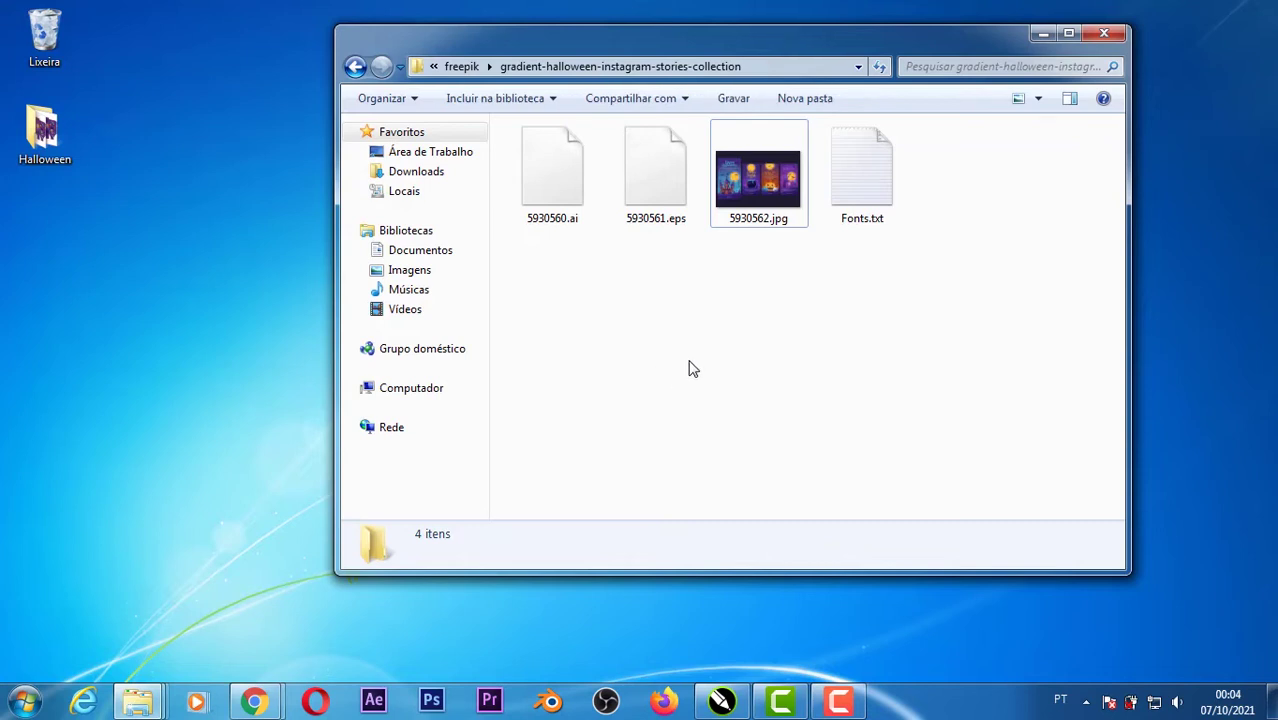
- Import 5930560.ai onto Página 2 of the CorelDRAW document, accepting the suggested permanent PANOSE font substitutions
{"action": "left_click", "coordinate": [556, 206]}
{"action": "left_click", "coordinate": [680, 206]}
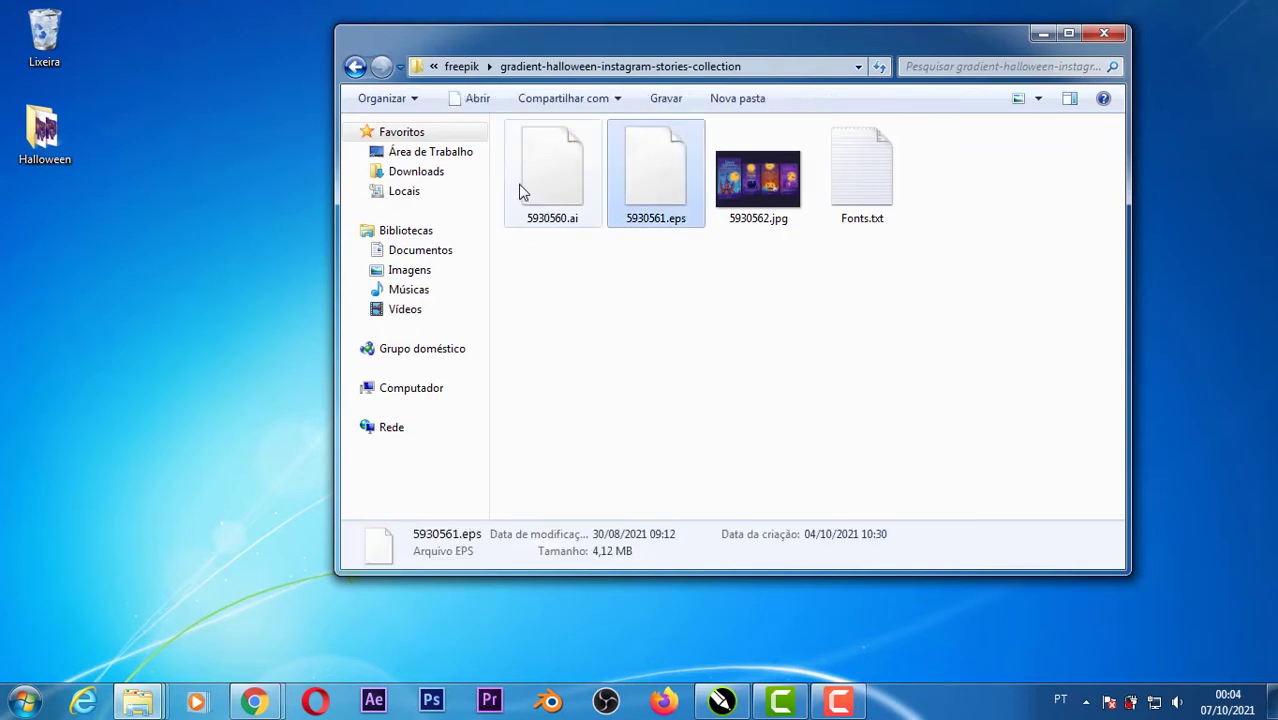
{"action": "left_click", "coordinate": [522, 194]}
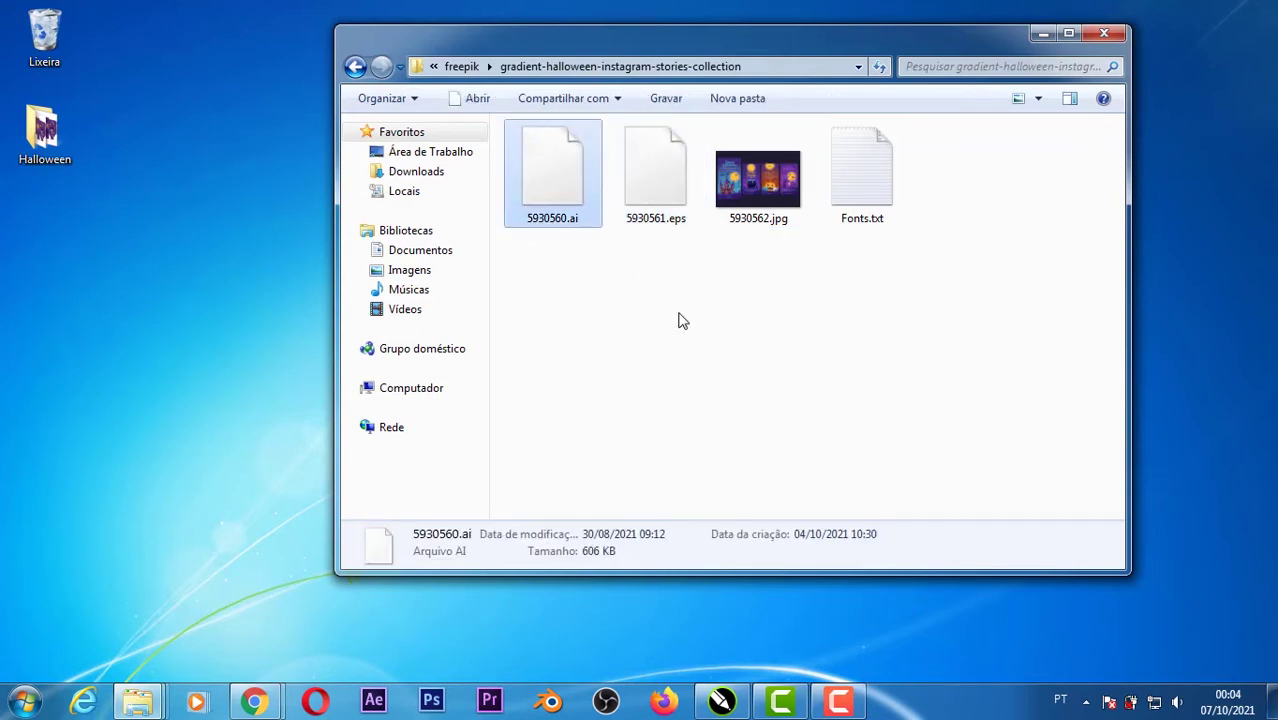
{"action": "left_click", "coordinate": [594, 274]}
{"action": "left_click", "coordinate": [560, 212]}
{"action": "left_click_drag", "start_coordinate": [563, 202], "coordinate": [268, 323]}
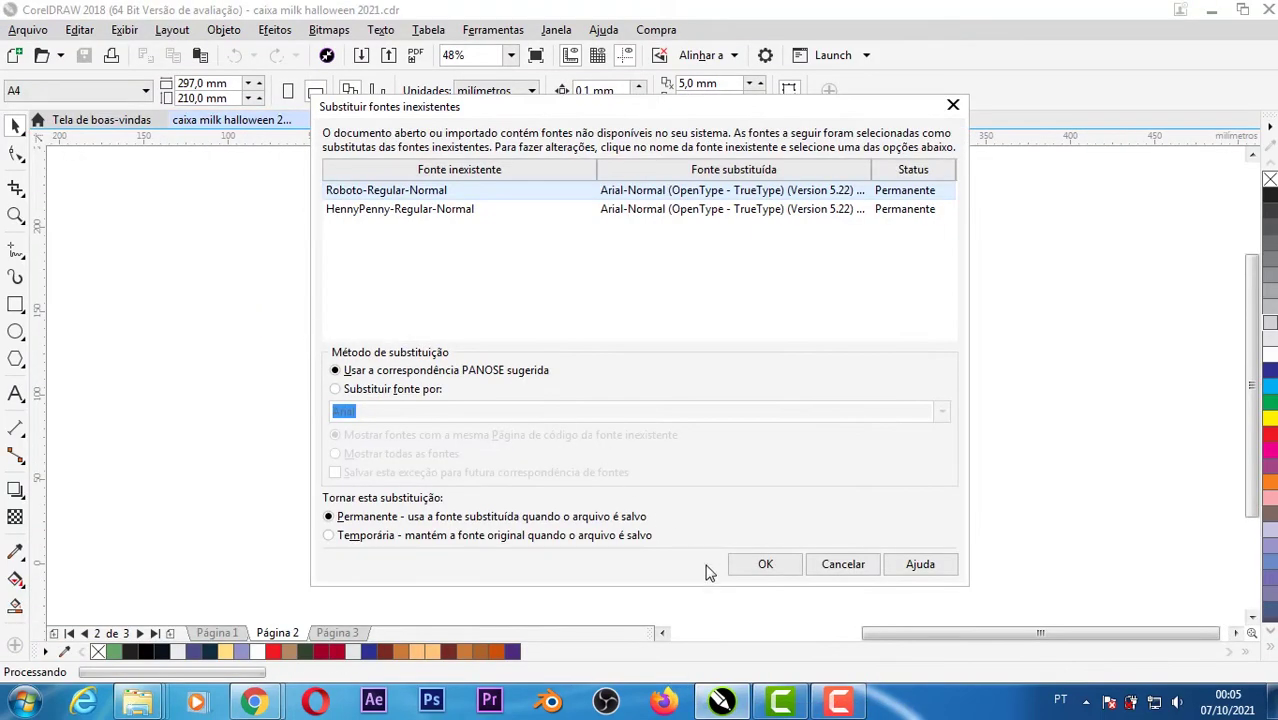
{"action": "left_click", "coordinate": [765, 565]}
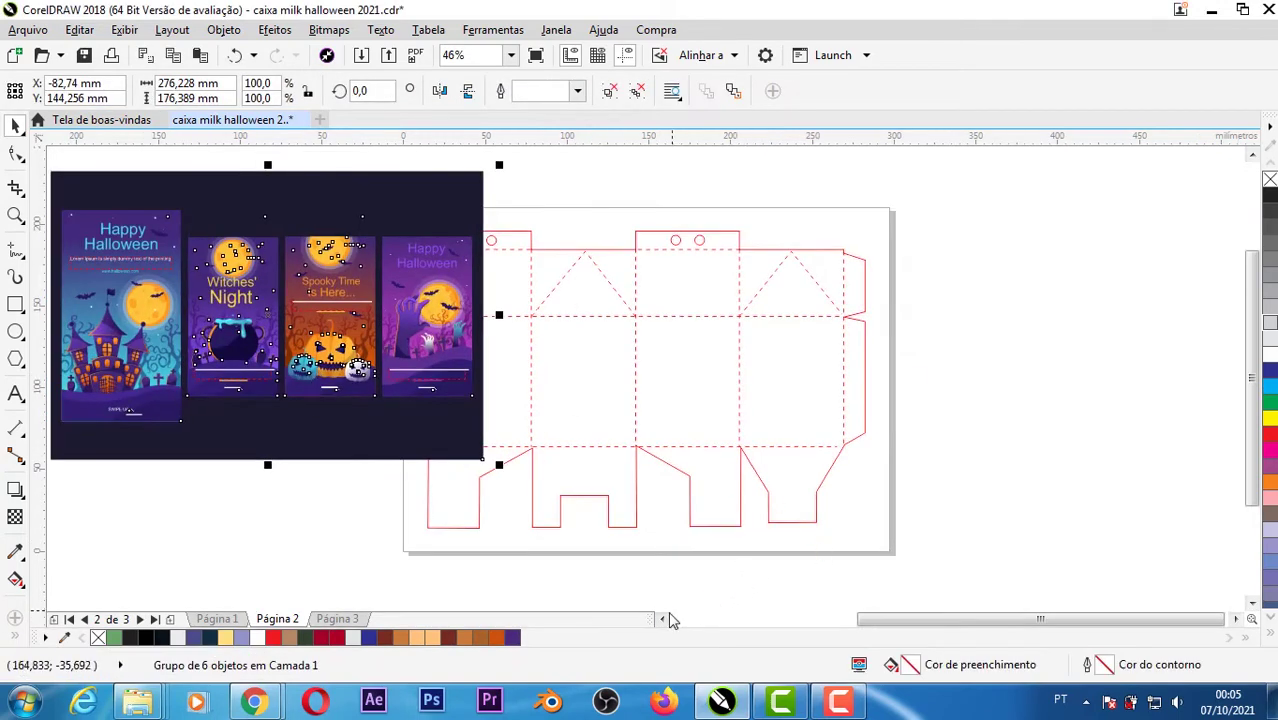
- Move the imported artwork group off the page into the empty area to the left of the box template
{"action": "left_click_drag", "start_coordinate": [663, 618], "coordinate": [663, 618]}
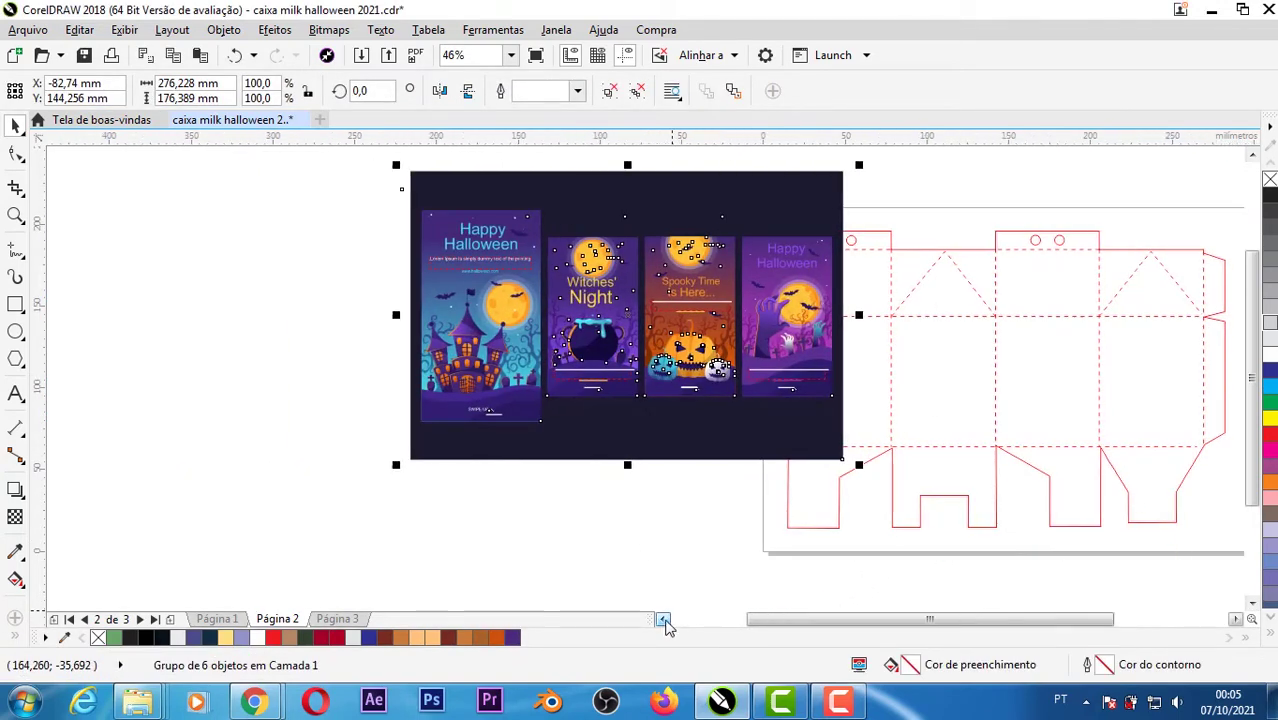
{"action": "left_click_drag", "start_coordinate": [700, 228], "coordinate": [522, 242]}
{"action": "left_click", "coordinate": [674, 232]}
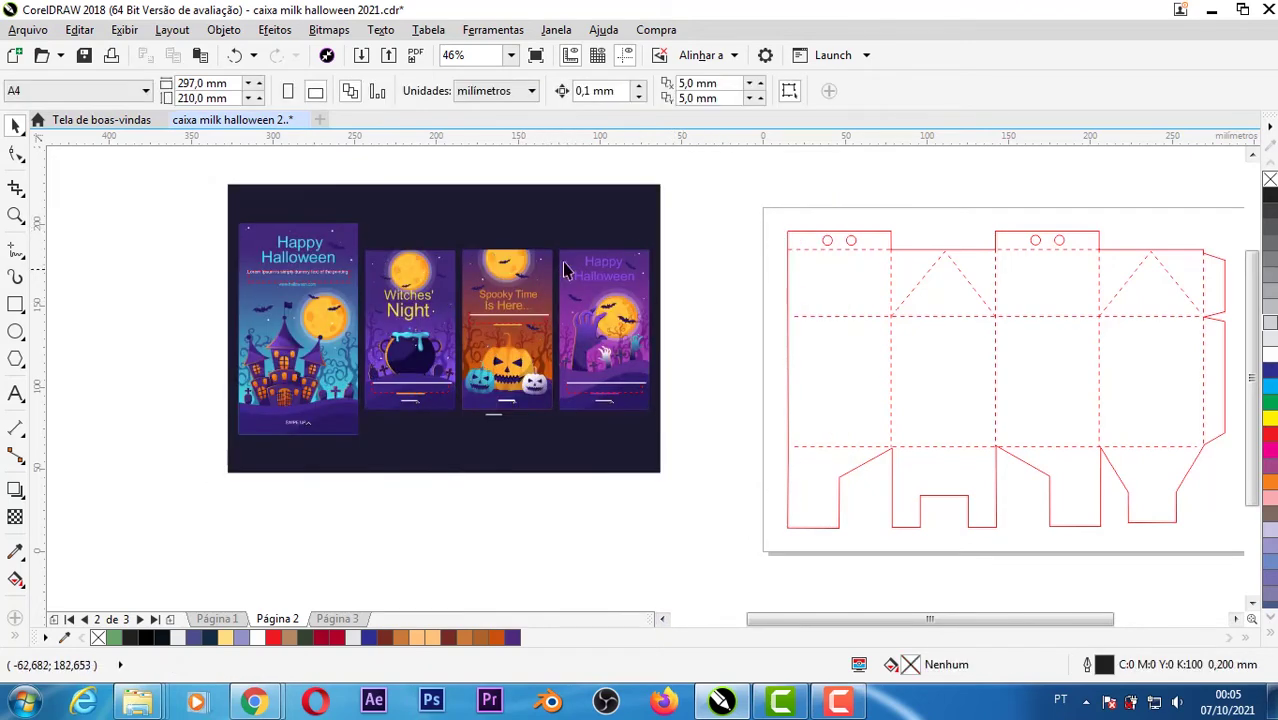
{"action": "left_click", "coordinate": [381, 329]}
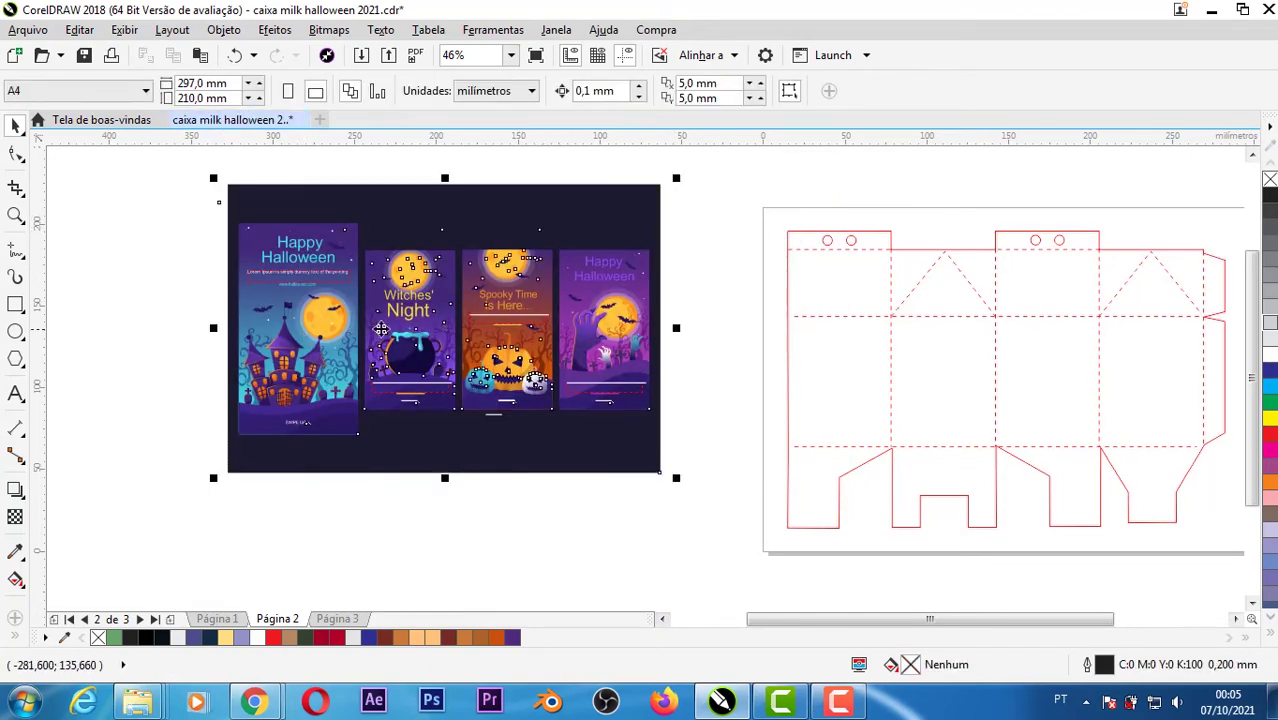
{"action": "left_click", "coordinate": [700, 283]}
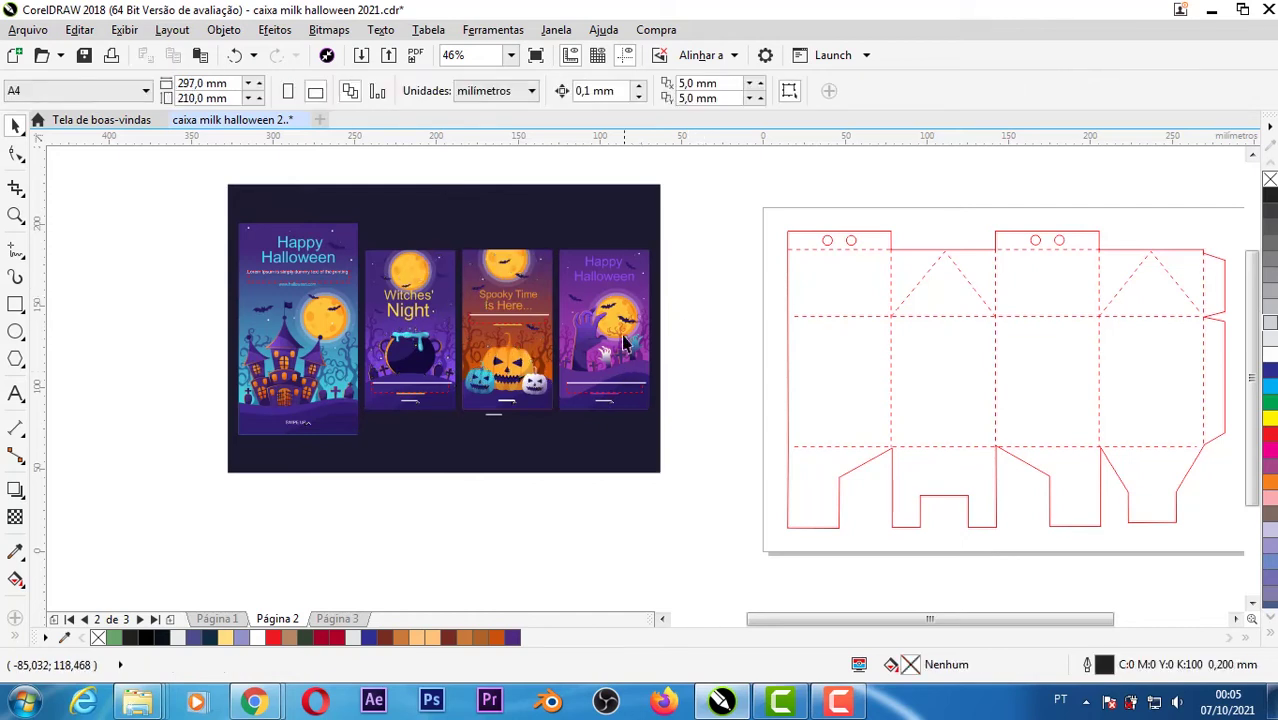
- Ungroup the imported artwork and pull the purple Happy Halloween card with the zombie hands out of the dark background
{"action": "left_click", "coordinate": [609, 326]}
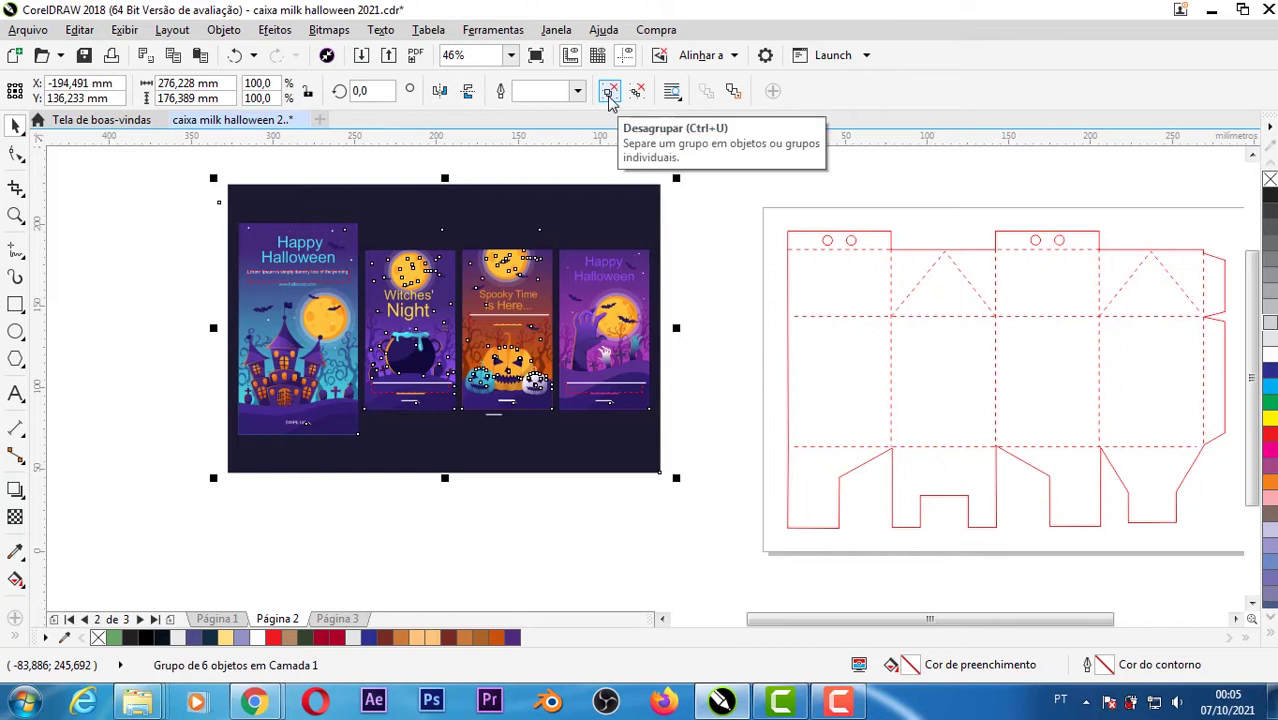
{"action": "key", "text": "ctrl+u"}
{"action": "left_click", "coordinate": [701, 173]}
{"action": "left_click_drag", "start_coordinate": [631, 289], "coordinate": [763, 289]}
- Delete the rest of the imported artwork and move the remaining purple card clear of the box template
{"action": "left_click_drag", "start_coordinate": [201, 171], "coordinate": [676, 502]}
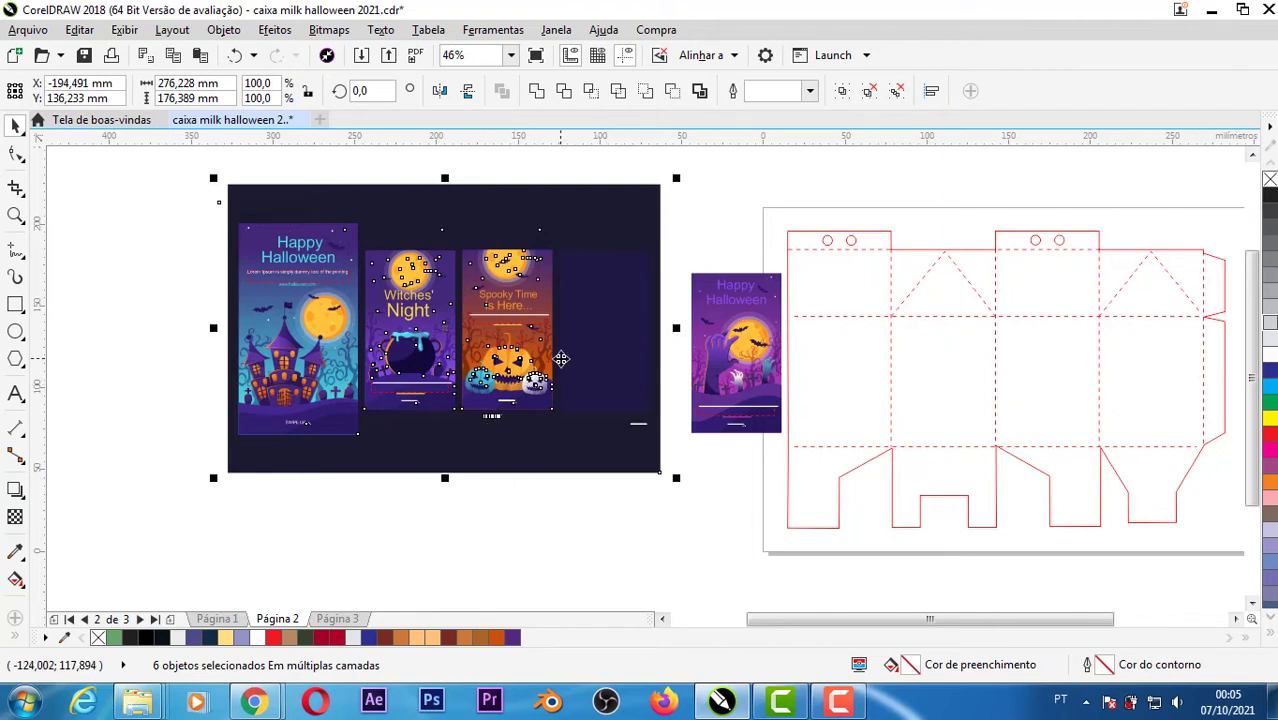
{"action": "key", "text": "Delete"}
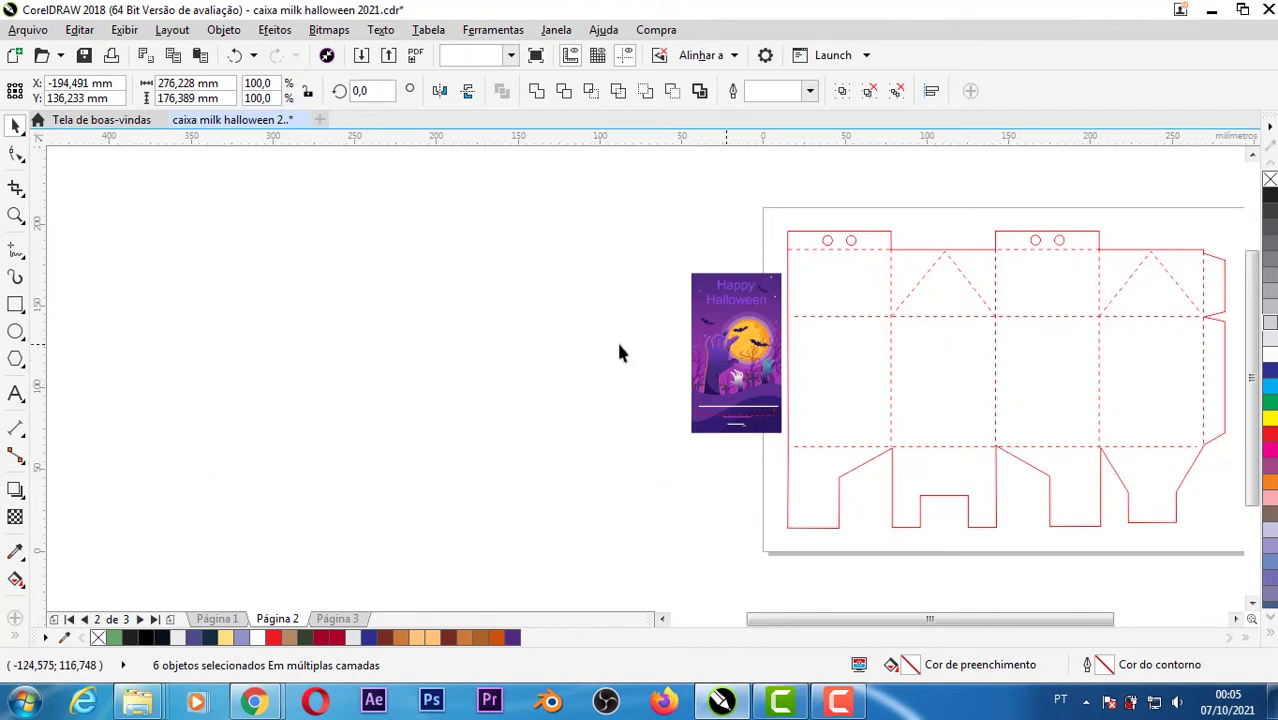
{"action": "key", "text": "ctrl+z"}
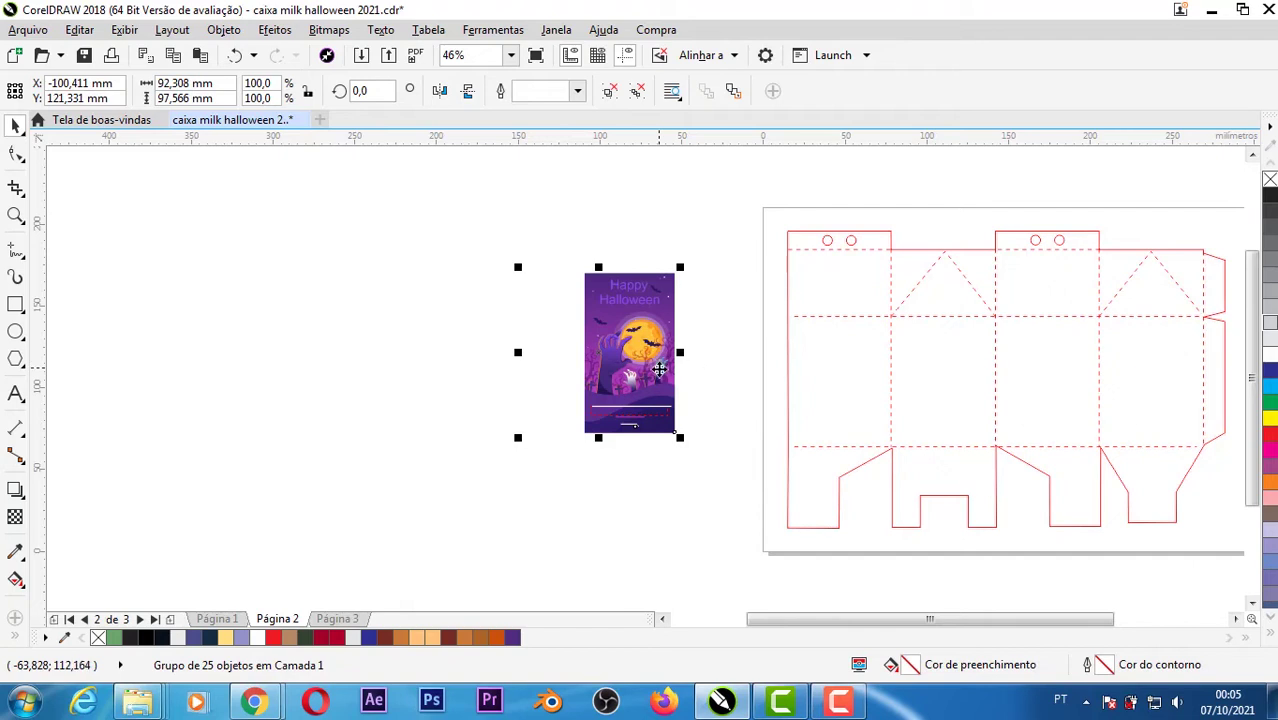
- Ungroup the purple card artwork and delete its Happy Halloween title
{"action": "scroll", "coordinate": [660, 365], "scroll_direction": "up", "scroll_amount": 2}
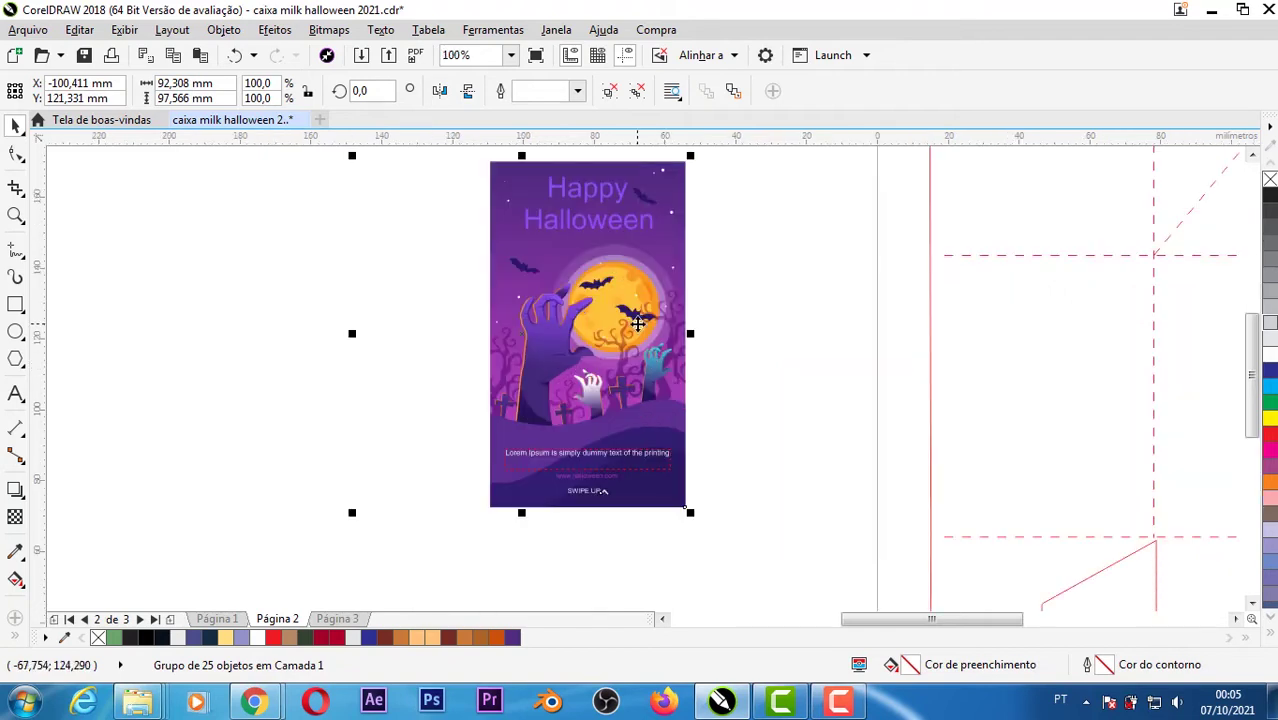
{"action": "scroll", "coordinate": [637, 324], "scroll_direction": "down", "scroll_amount": 2}
{"action": "scroll", "coordinate": [406, 238], "scroll_direction": "up", "scroll_amount": 2}
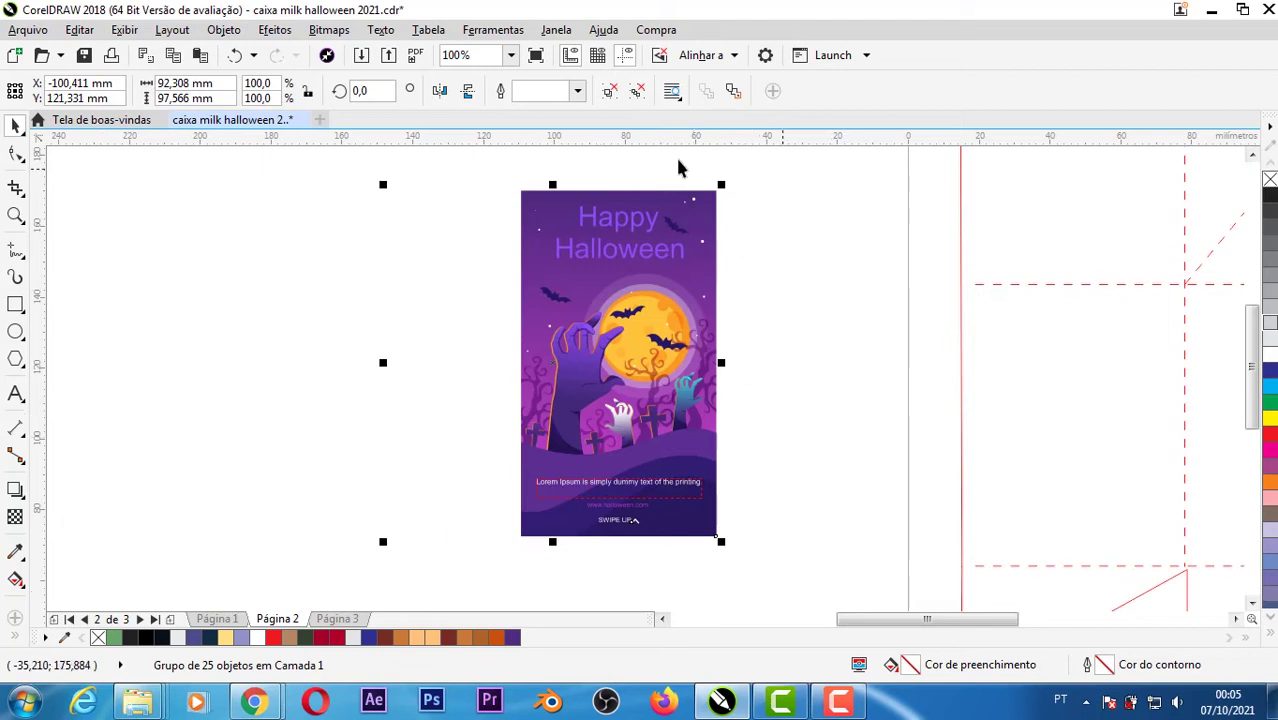
{"action": "left_click", "coordinate": [609, 92]}
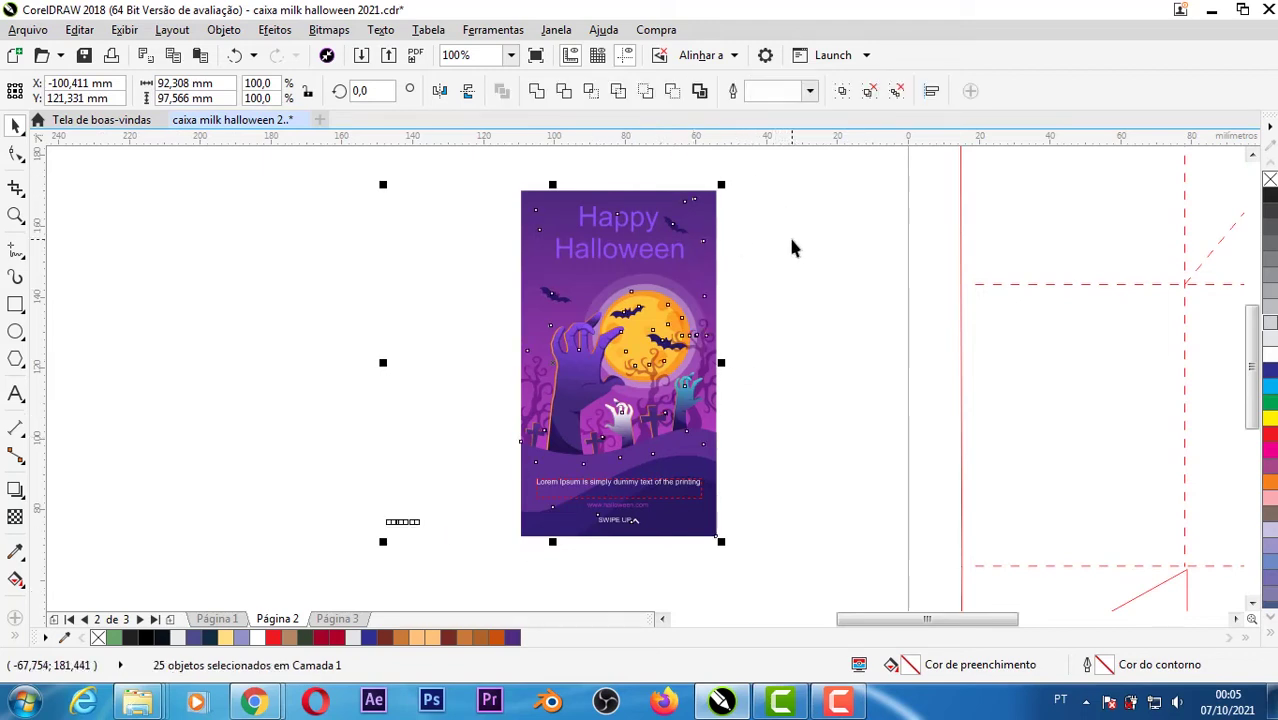
{"action": "key", "text": "Escape"}
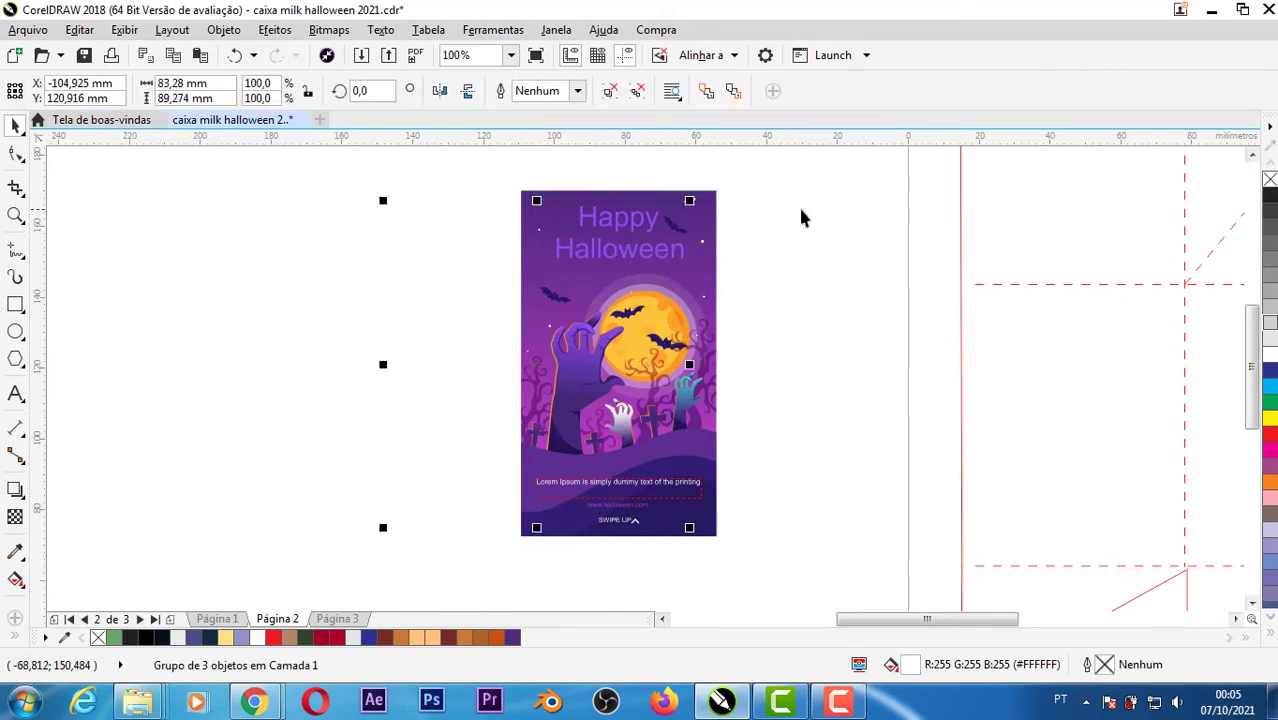
{"action": "key", "text": "Escape"}
{"action": "left_click", "coordinate": [621, 232]}
{"action": "key", "text": "Delete"}
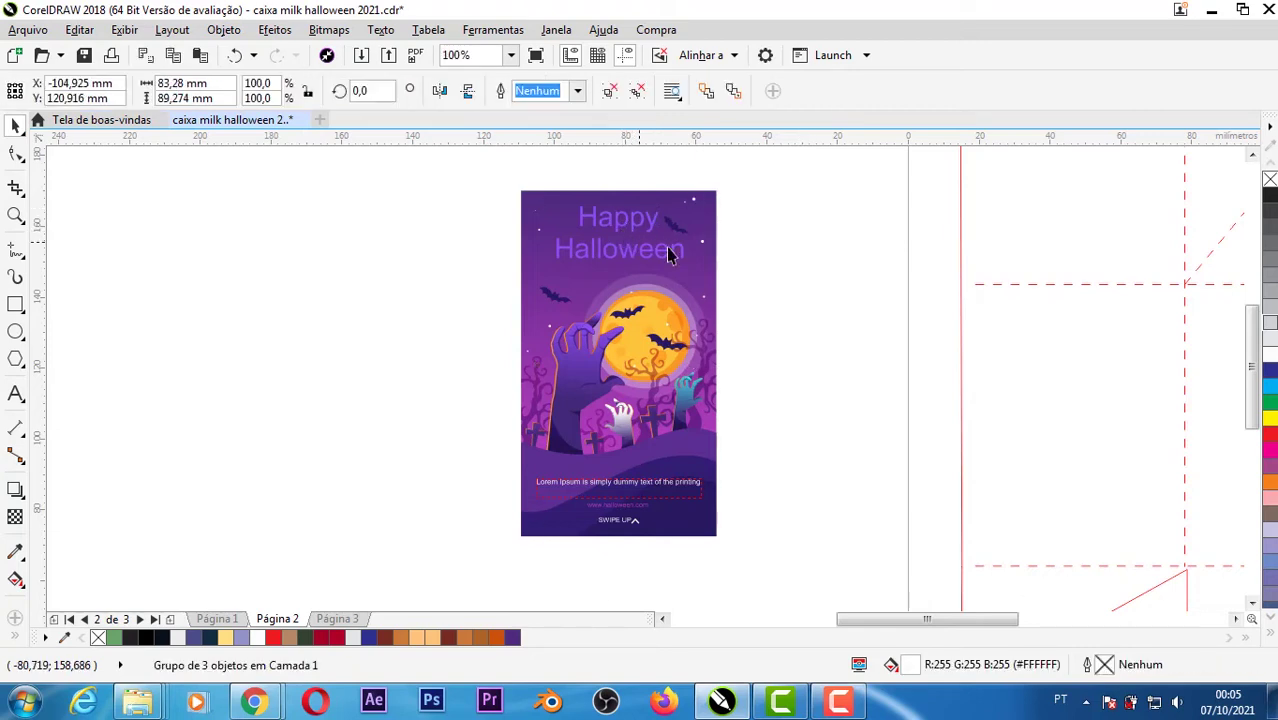
- Delete the Lorem Ipsum line, the website address and the SWIPE UP text from the lower part of the card
{"action": "key", "text": "Escape"}
{"action": "left_click", "coordinate": [645, 488]}
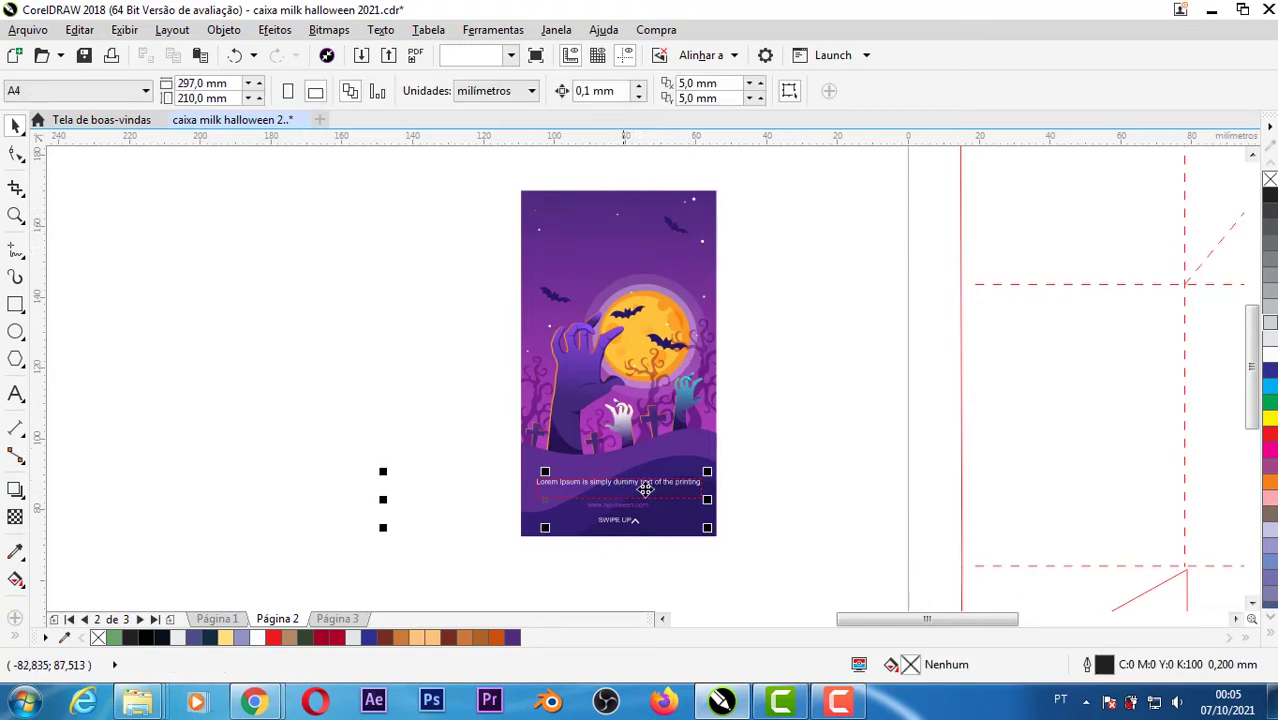
{"action": "key", "text": "Delete"}
{"action": "left_click", "coordinate": [640, 516]}
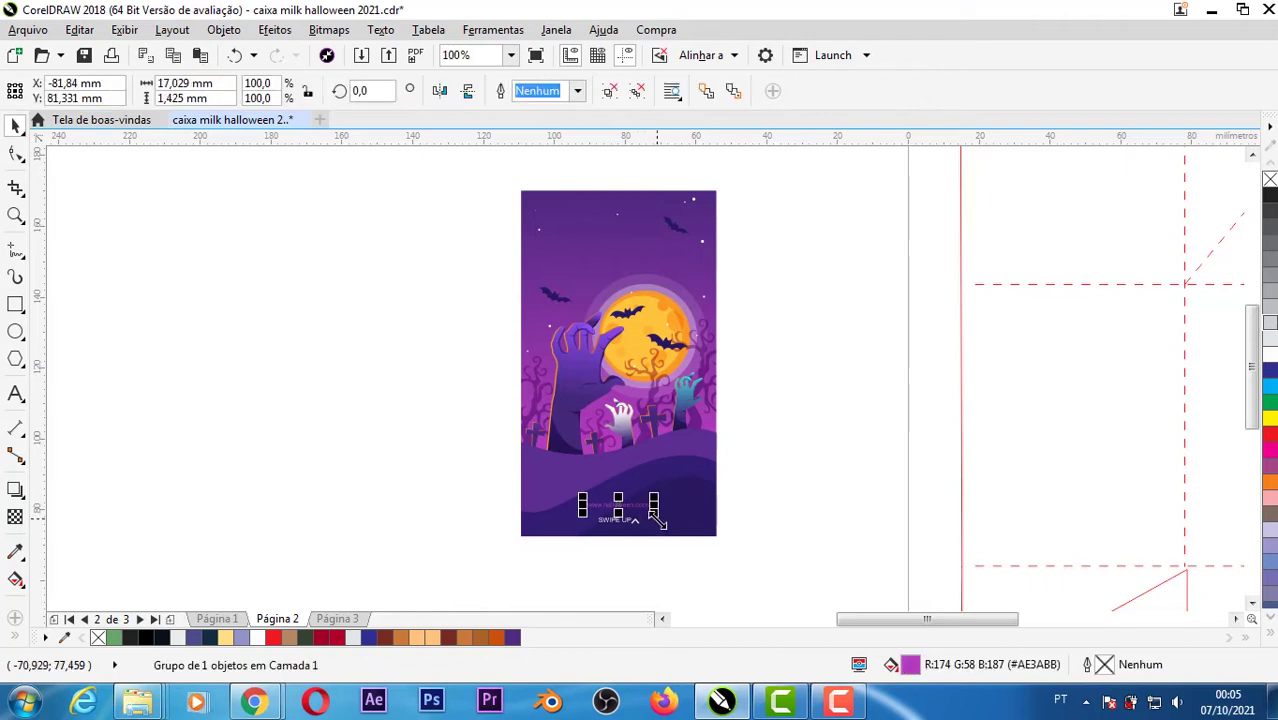
{"action": "key", "text": "Delete"}
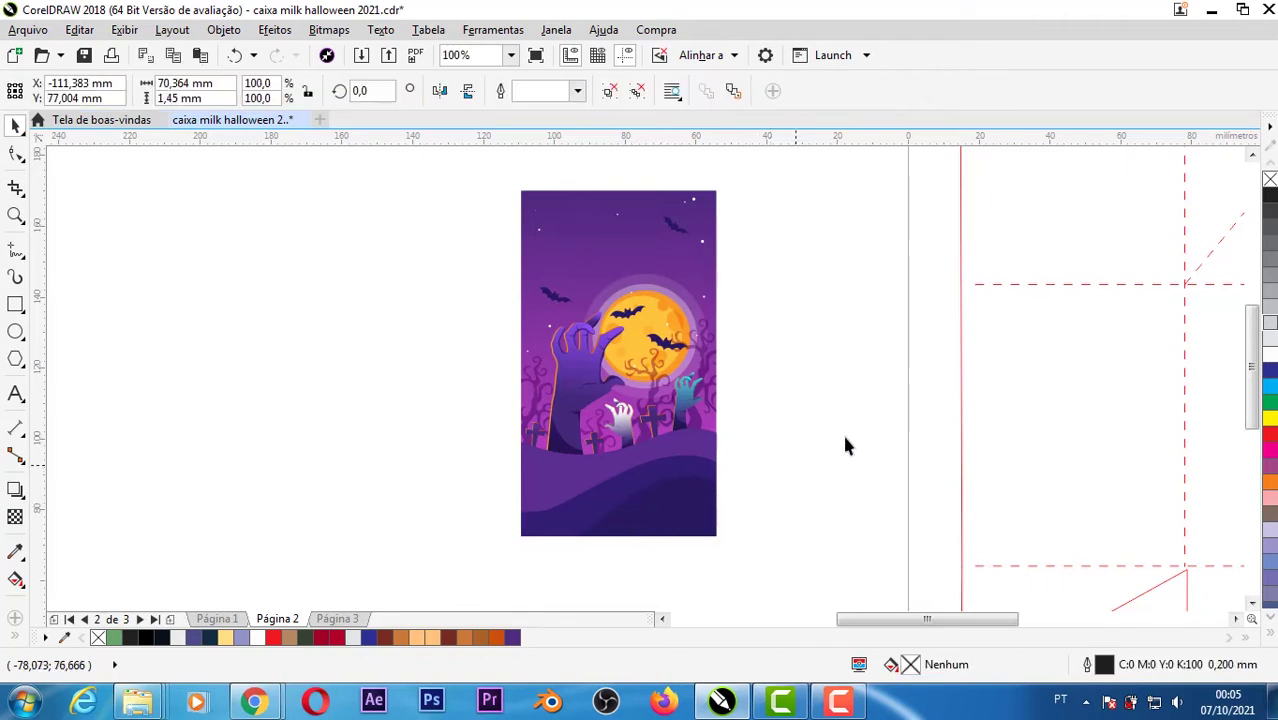
- Select all the remaining objects of the purple card and group them together
{"action": "scroll", "coordinate": [849, 356], "scroll_direction": "down", "scroll_amount": 1}
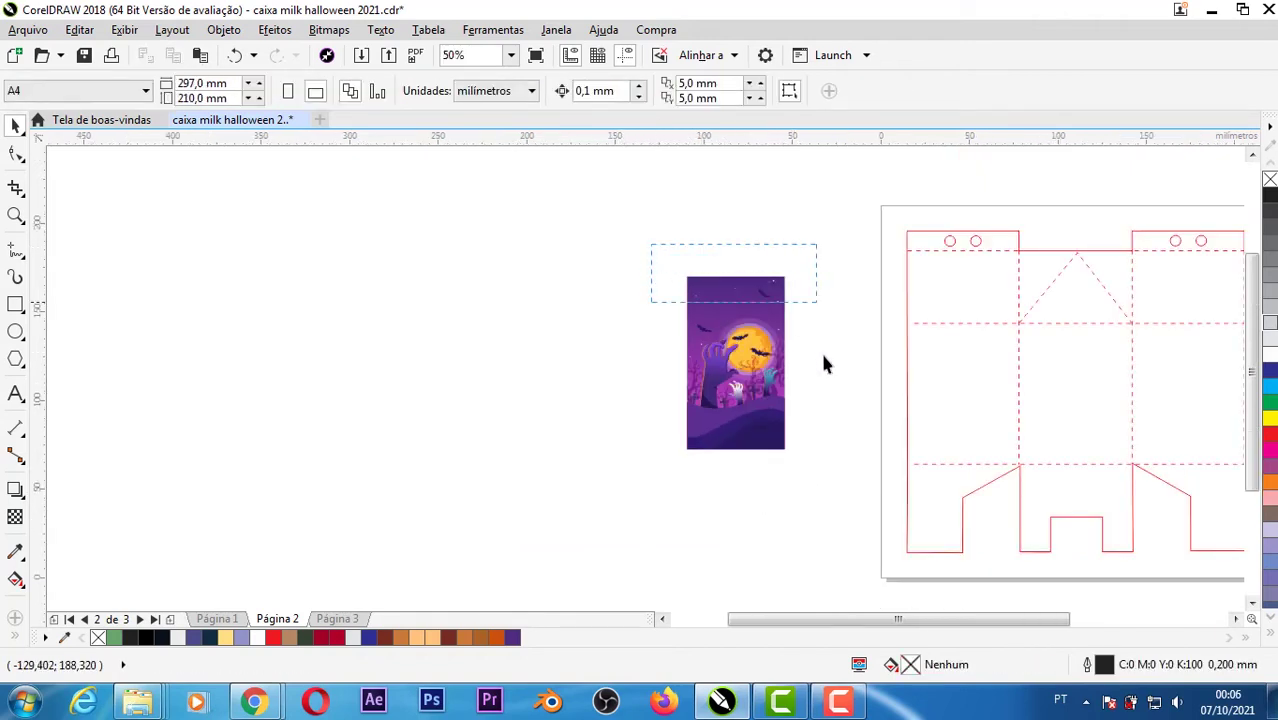
{"action": "left_click_drag", "start_coordinate": [823, 365], "coordinate": [820, 492]}
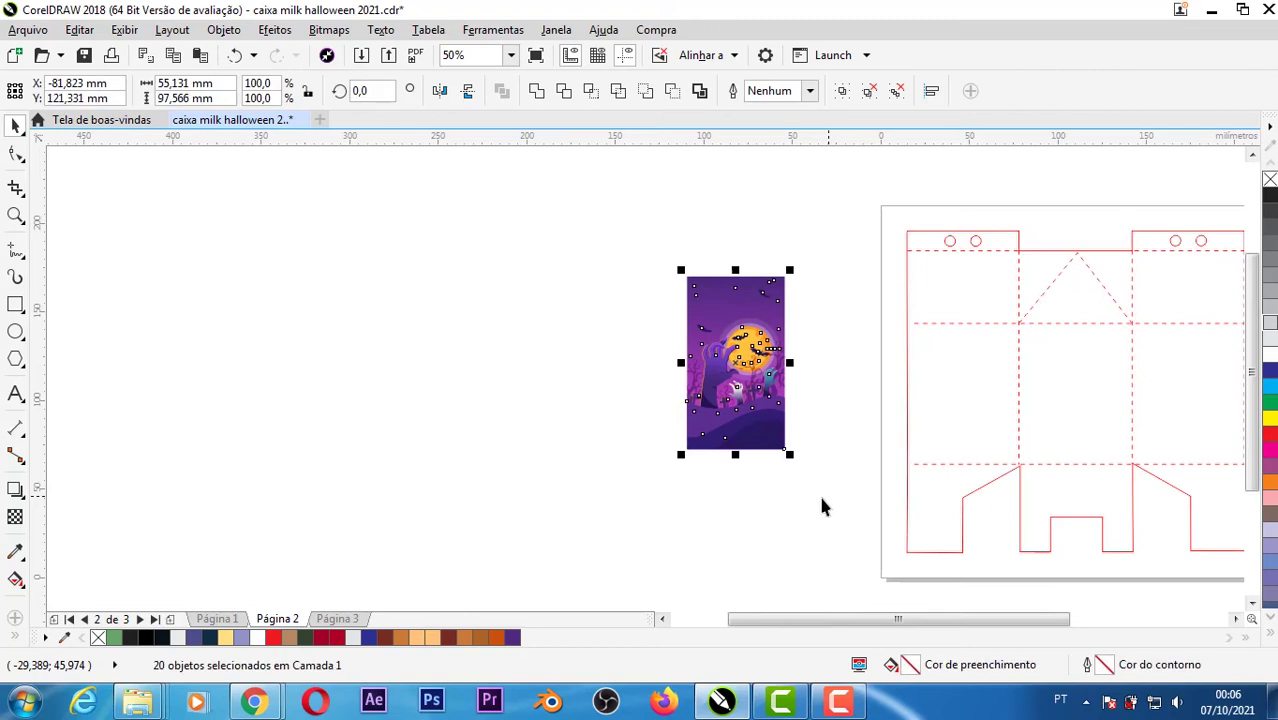
{"action": "left_click", "coordinate": [843, 93]}
{"action": "key", "text": "Escape"}
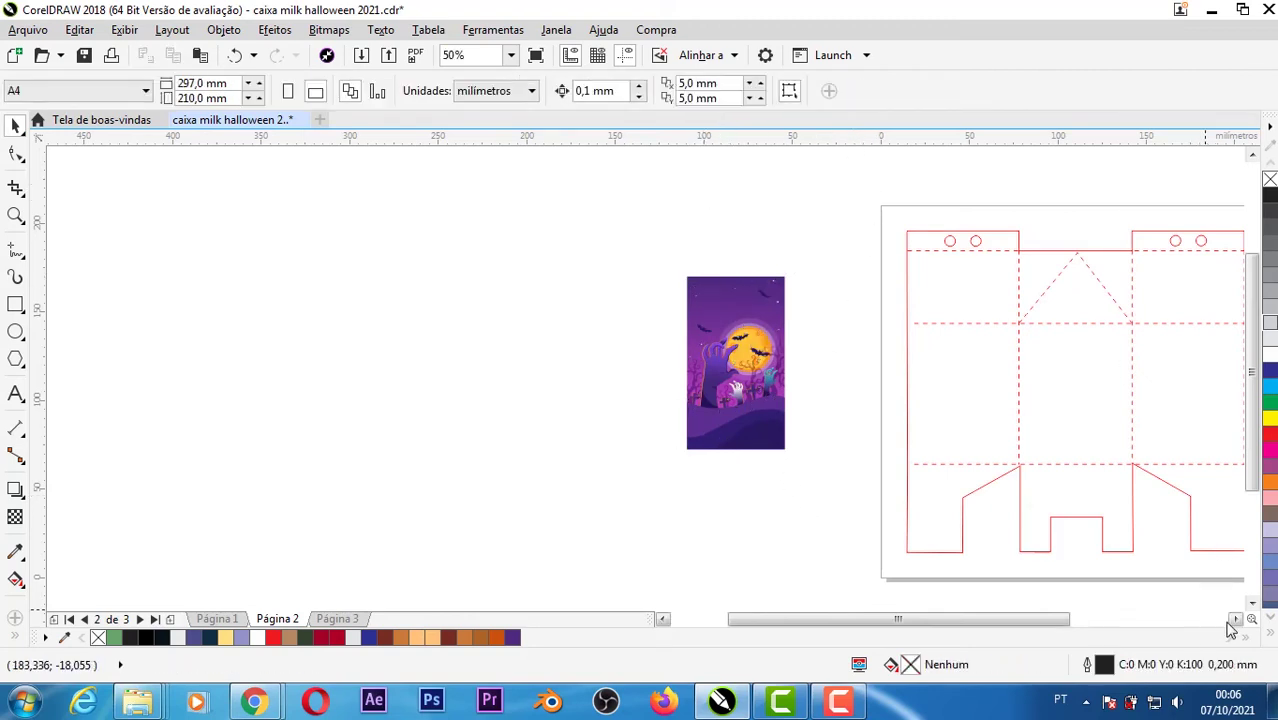
- Fit the card group to the width of the first box panel at about 63.6 × 112.5 mm, resting on its lower fold line
{"action": "scroll", "coordinate": [1237, 620], "scroll_direction": "right", "scroll_amount": 3}
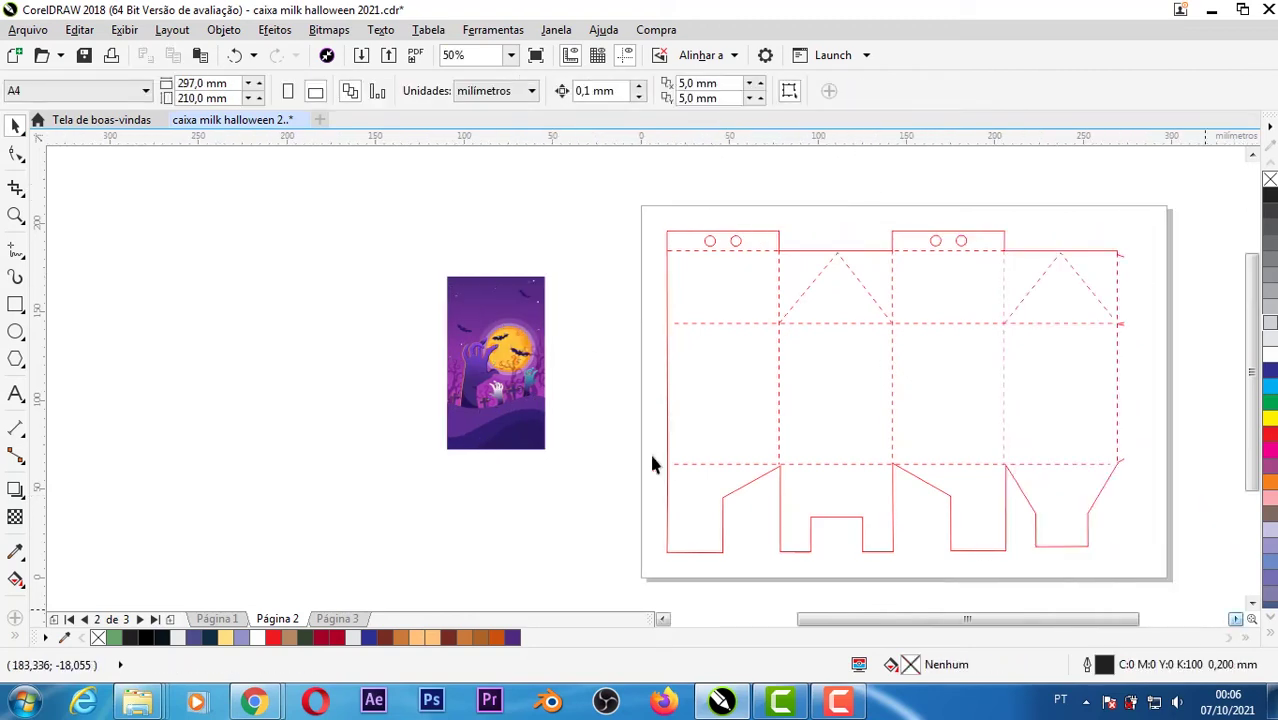
{"action": "left_click", "coordinate": [517, 432]}
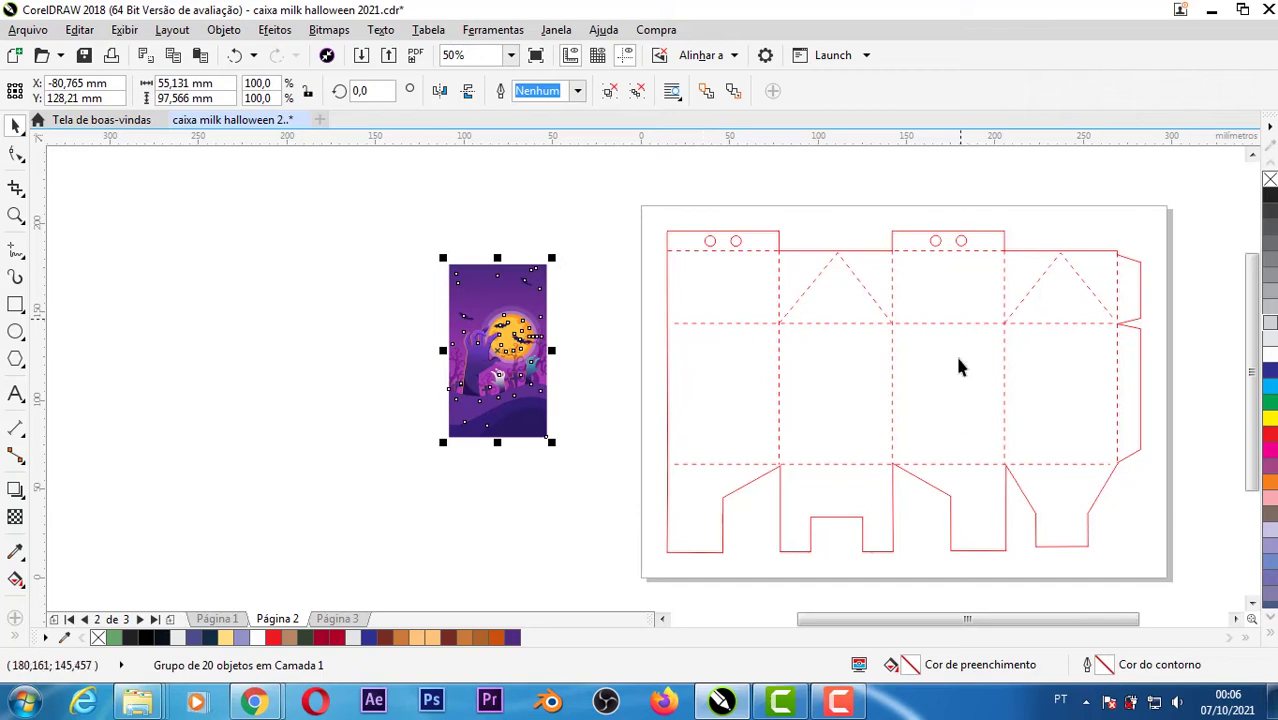
{"action": "left_click_drag", "start_coordinate": [553, 447], "coordinate": [749, 422]}
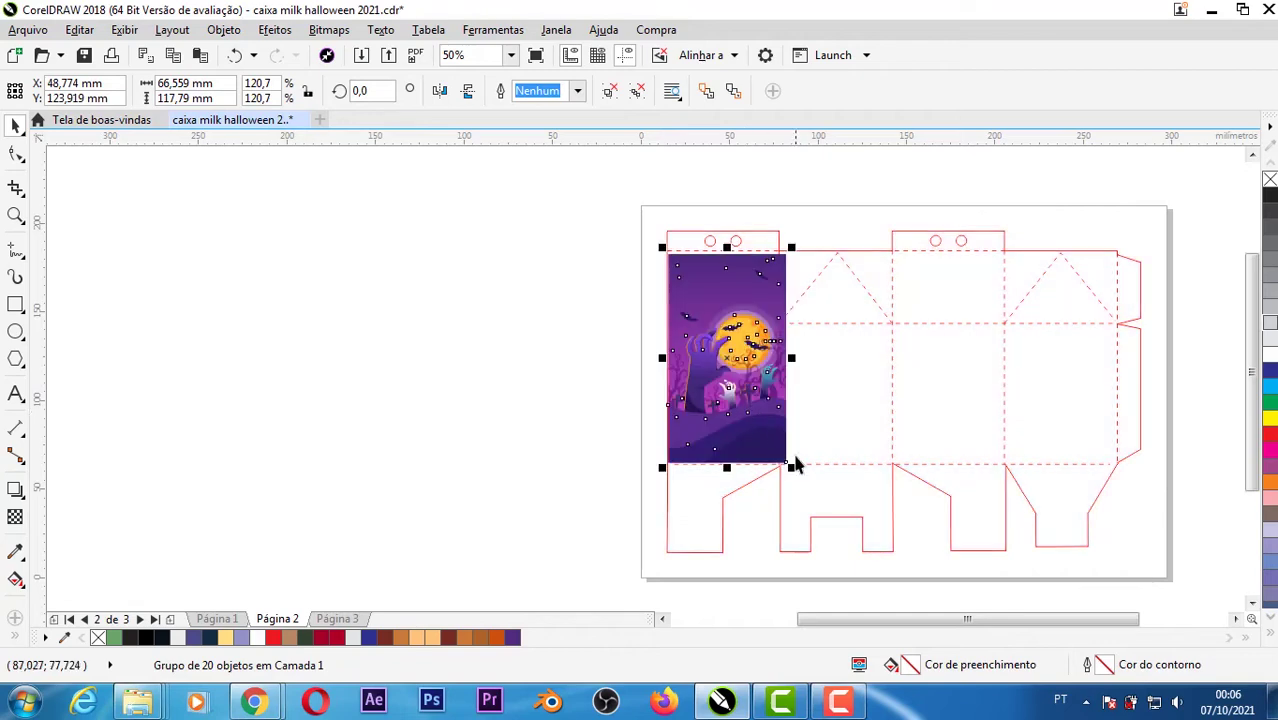
{"action": "mouse_move", "coordinate": [790, 470]}
{"action": "left_mouse_down"}
{"action": "mouse_move", "coordinate": [778, 452]}
{"action": "mouse_move", "coordinate": [785, 461]}
{"action": "left_mouse_up"}
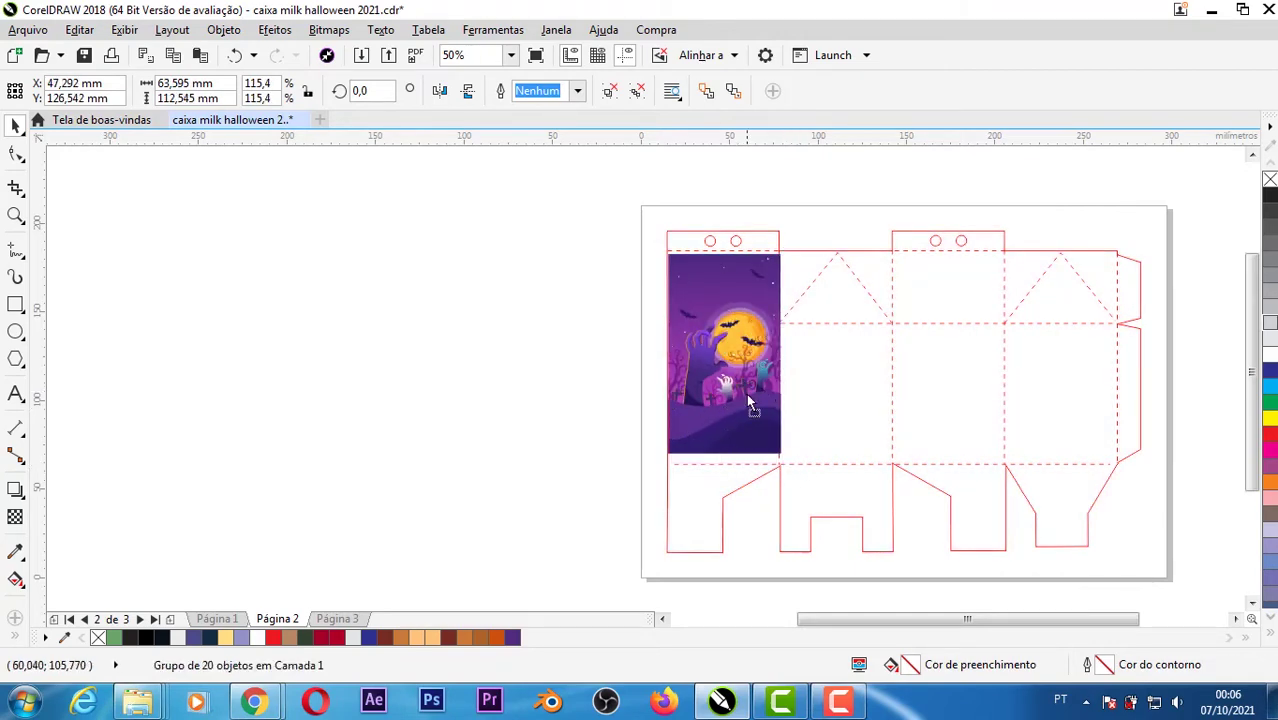
{"action": "left_click_drag", "start_coordinate": [749, 400], "coordinate": [745, 400]}
{"action": "left_click", "coordinate": [540, 411]}
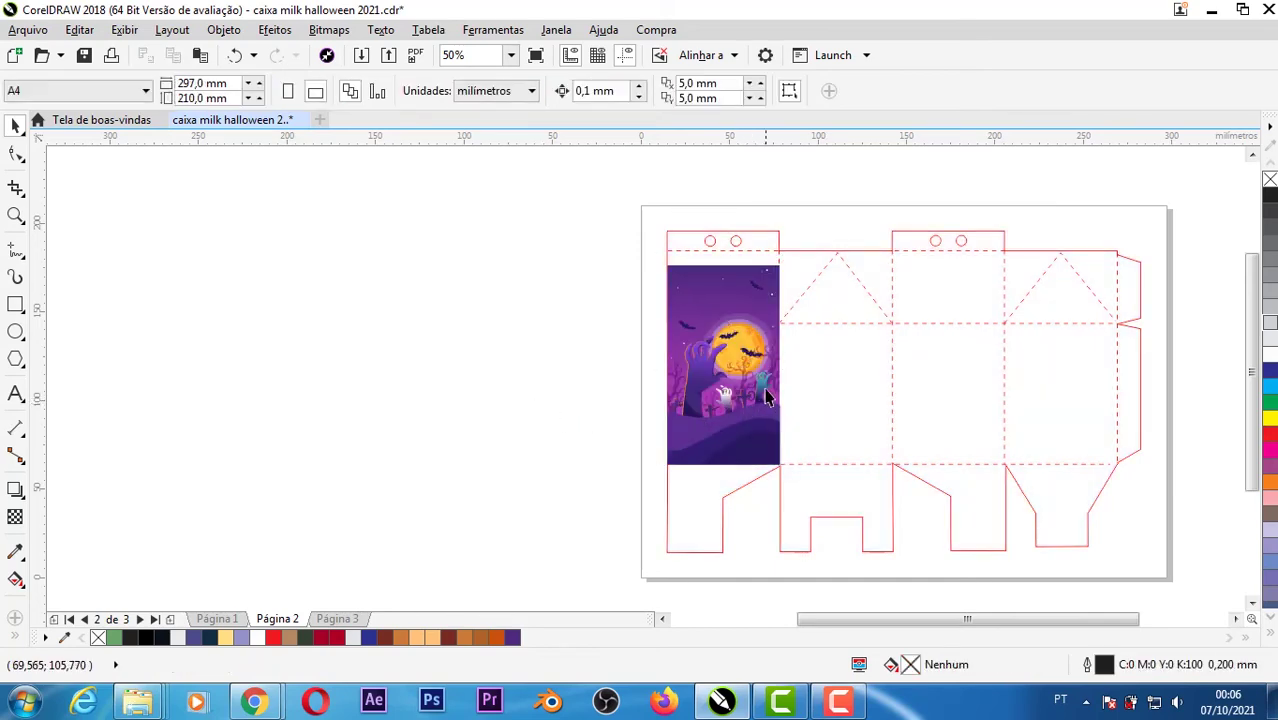
- Move the card off the page and fill the box outline with the dark purple sampled from the card's upper edge
{"action": "left_click_drag", "start_coordinate": [738, 376], "coordinate": [580, 398]}
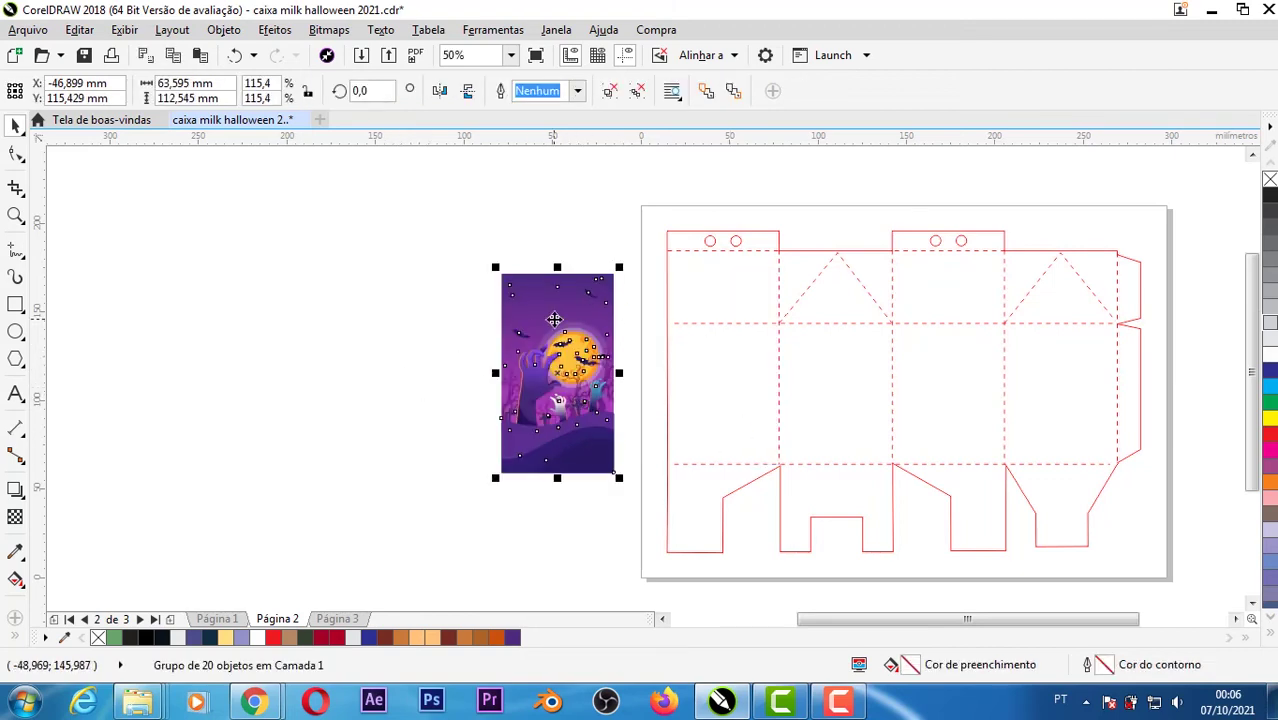
{"action": "left_click_drag", "start_coordinate": [554, 319], "coordinate": [432, 322]}
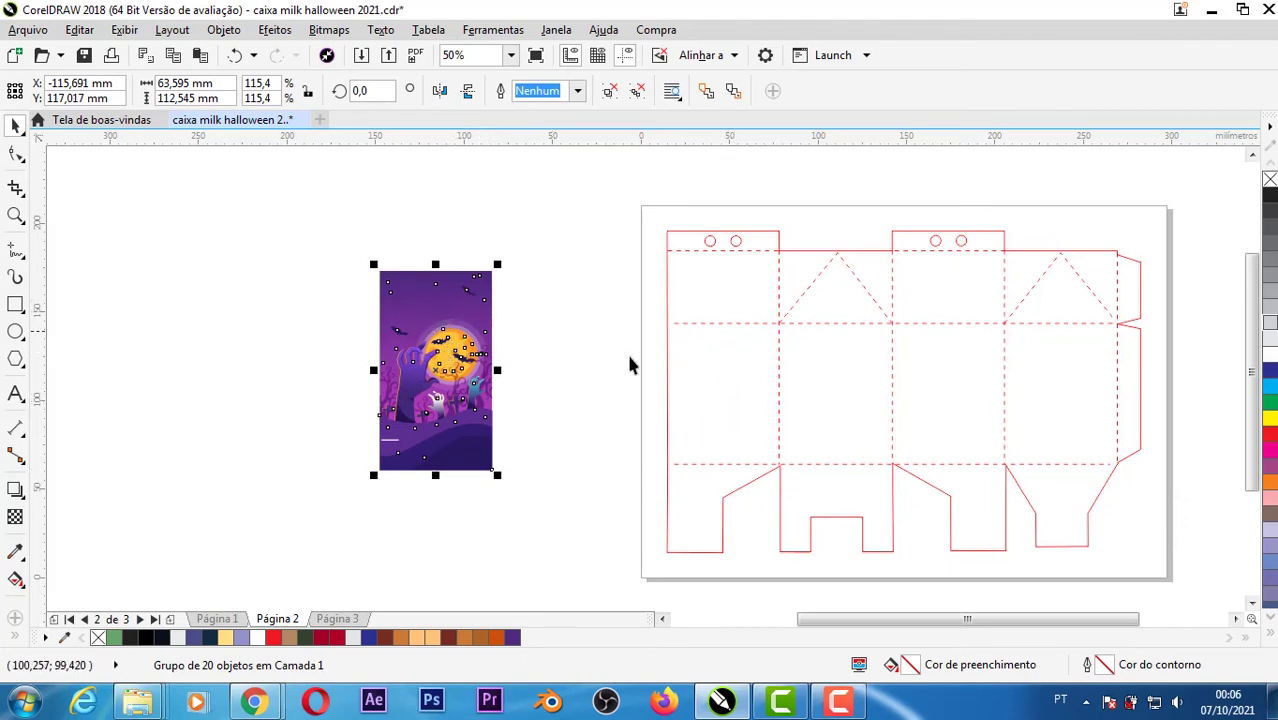
{"action": "left_click", "coordinate": [15, 553]}
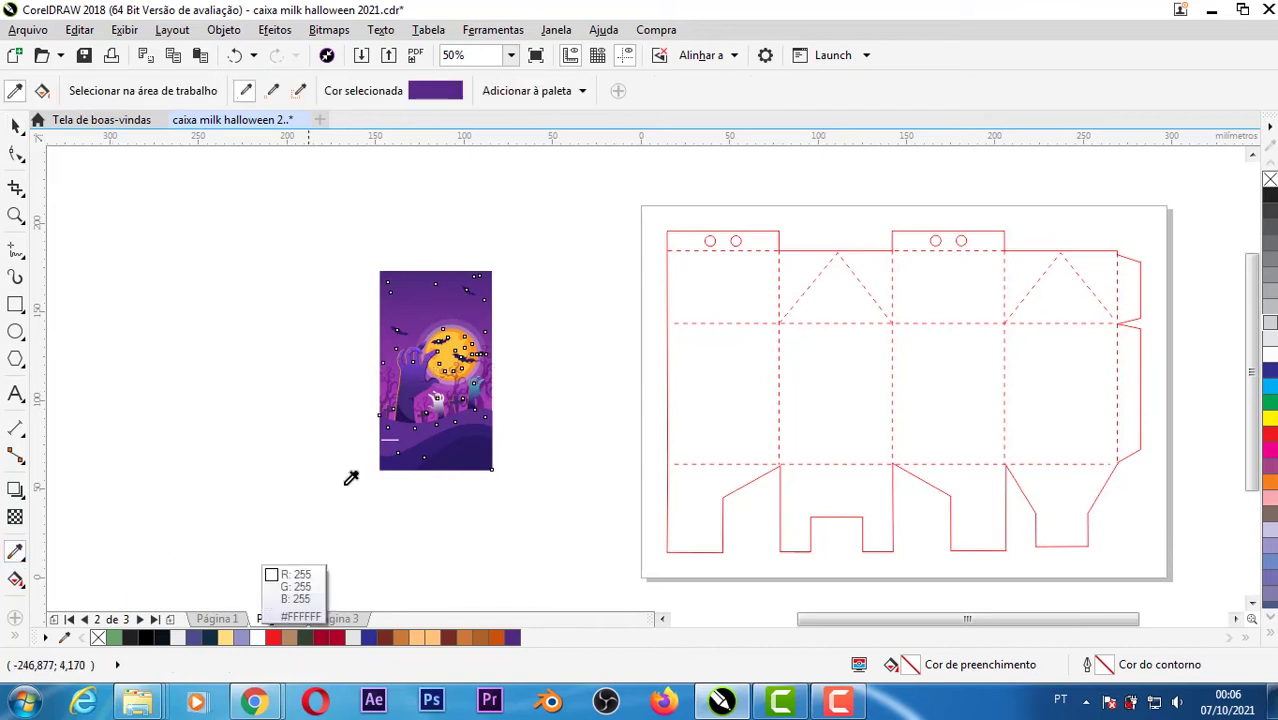
{"action": "left_click", "coordinate": [420, 272]}
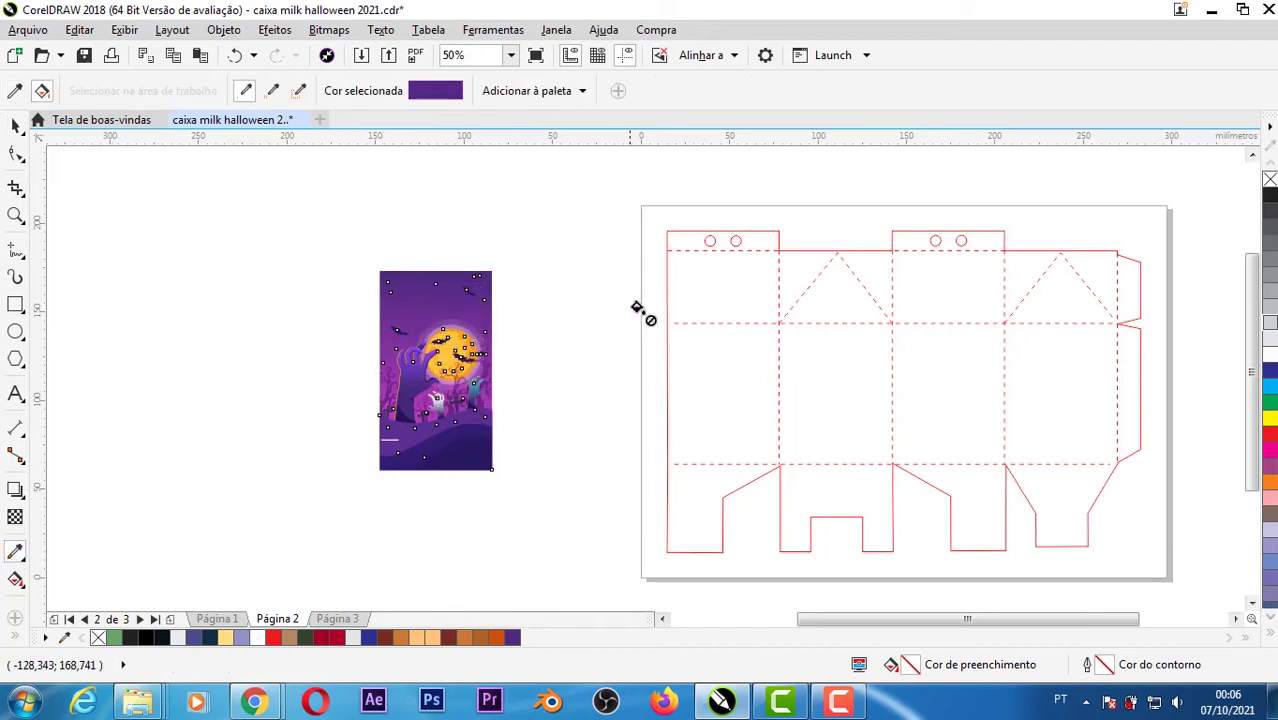
{"action": "left_click", "coordinate": [698, 375]}
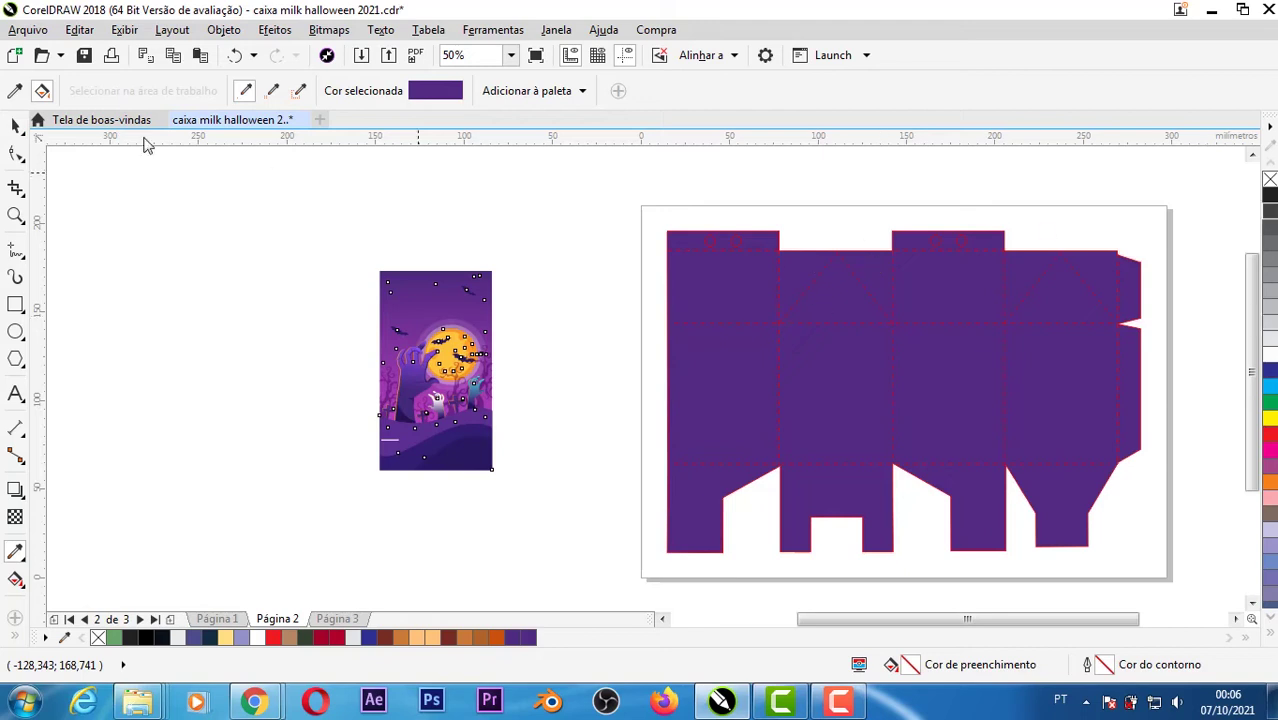
{"action": "left_click", "coordinate": [17, 125]}
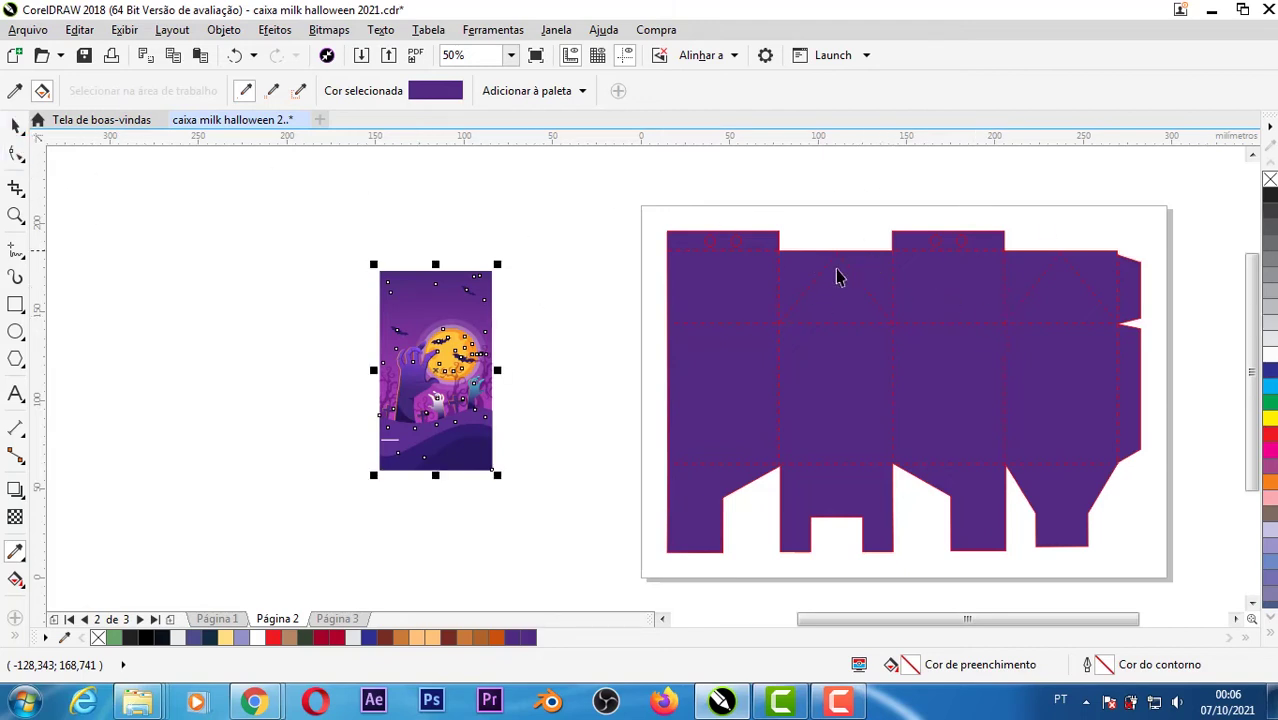
{"action": "key", "text": "space"}
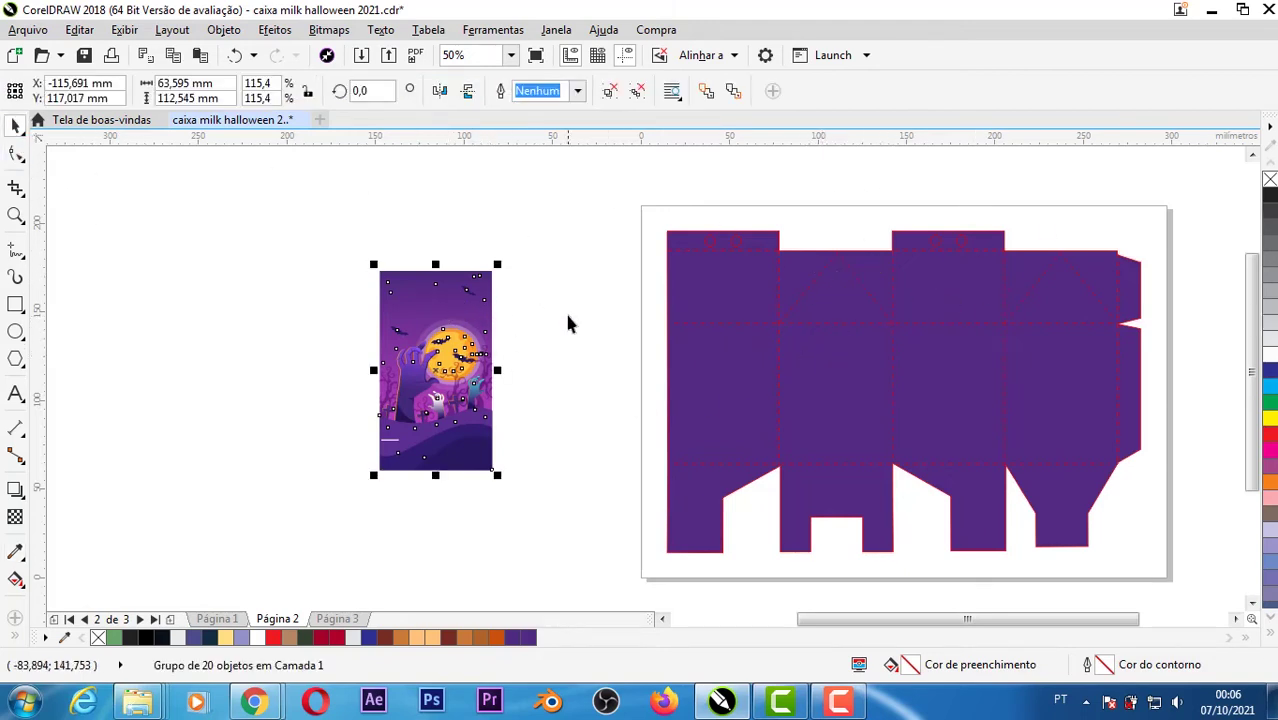
- Move the card group closer to the template and PowerClip it inside the purple box outline
{"action": "left_click_drag", "start_coordinate": [427, 338], "coordinate": [567, 338]}
{"action": "right_click", "coordinate": [605, 340]}
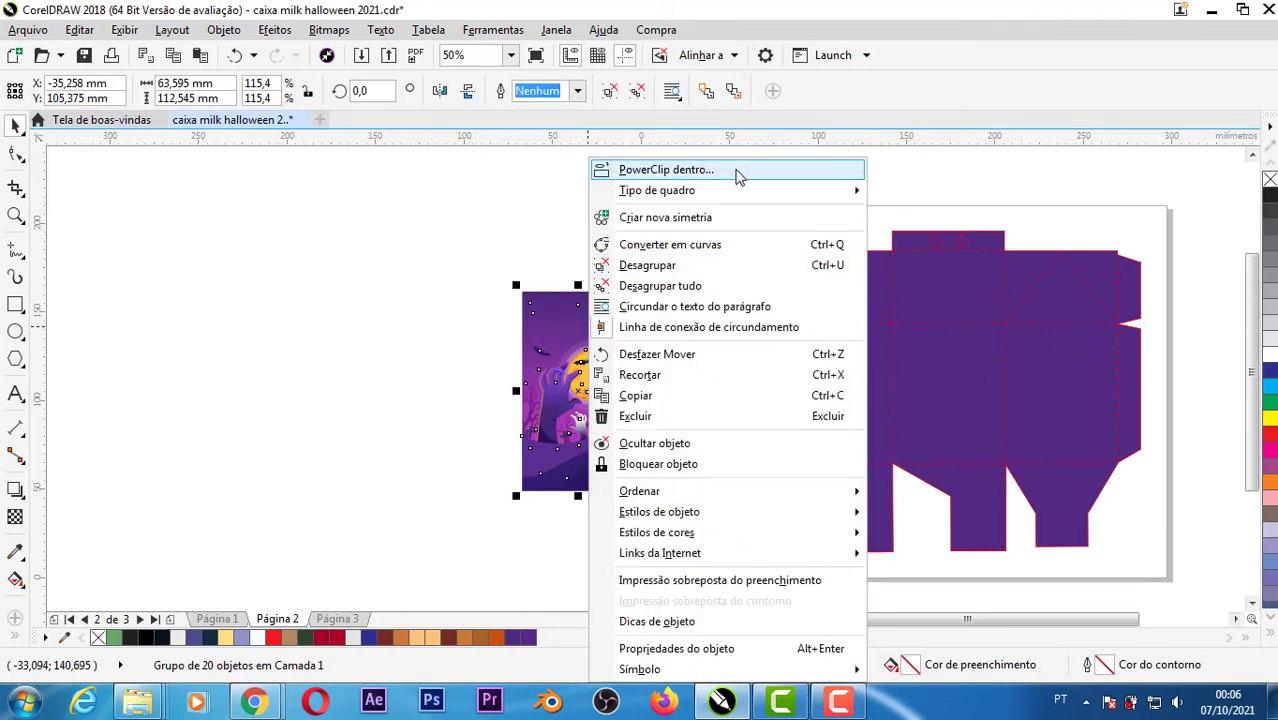
{"action": "left_click", "coordinate": [736, 171]}
{"action": "left_click", "coordinate": [724, 351]}
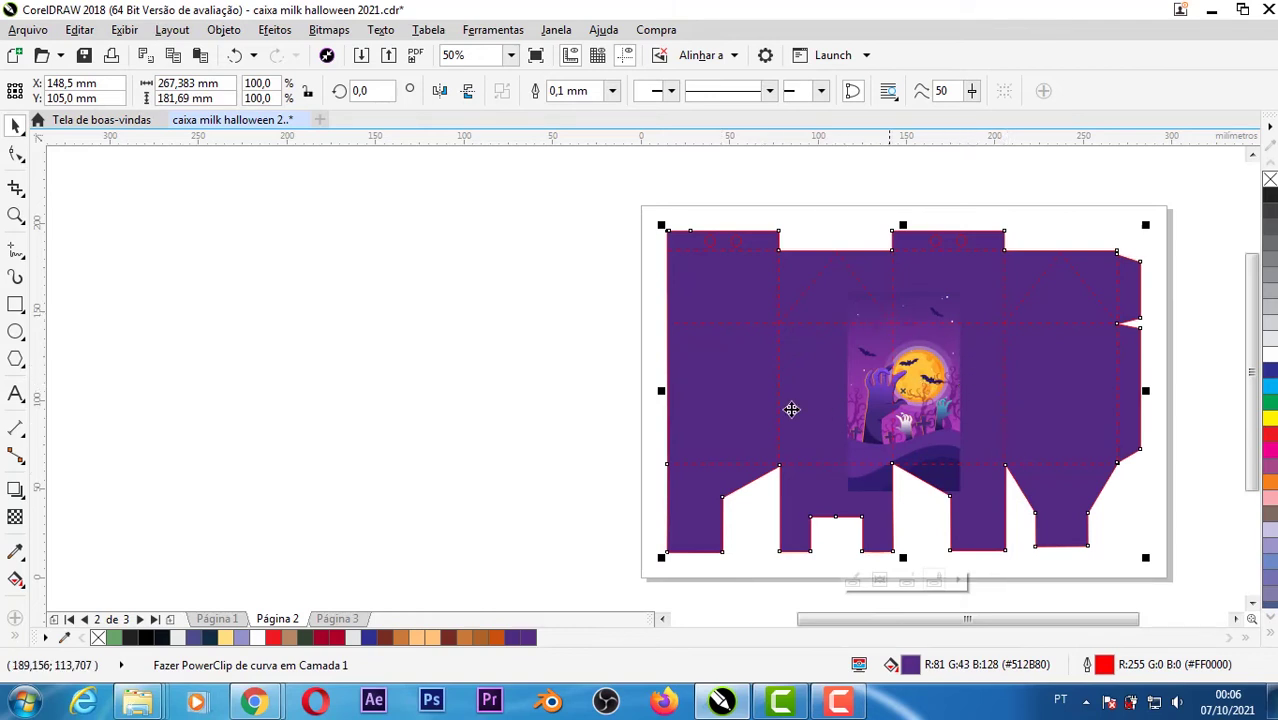
- Edit the PowerClip contents to move the card onto the first box panel, resting on the lower fold line, and finish editing
{"action": "right_click", "coordinate": [720, 373]}
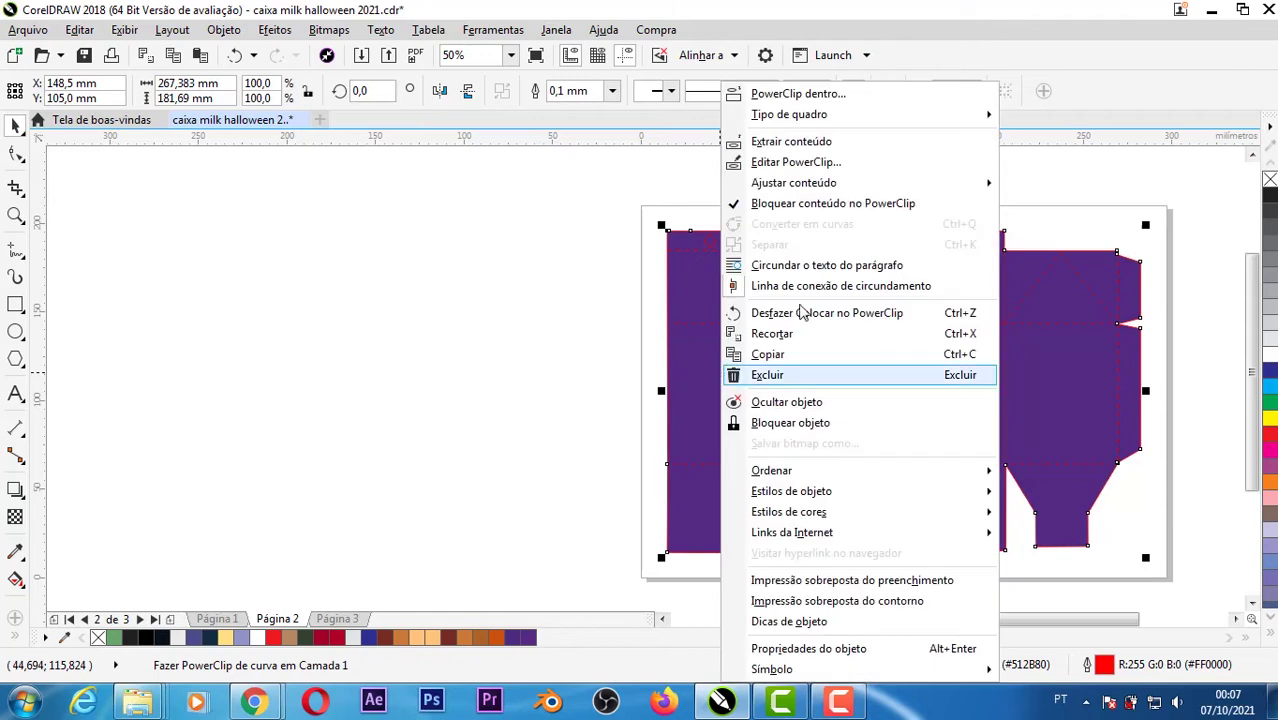
{"action": "left_click", "coordinate": [855, 162]}
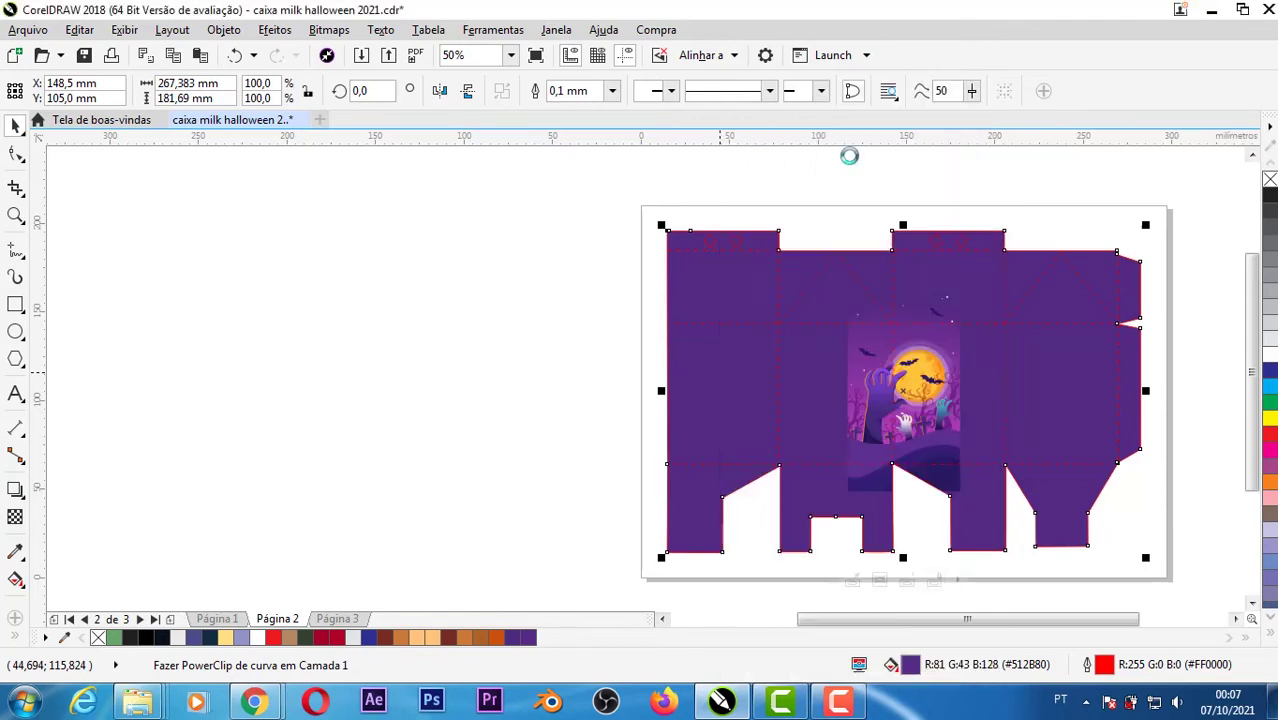
{"action": "left_click_drag", "start_coordinate": [882, 410], "coordinate": [727, 386]}
{"action": "key", "text": "Escape"}
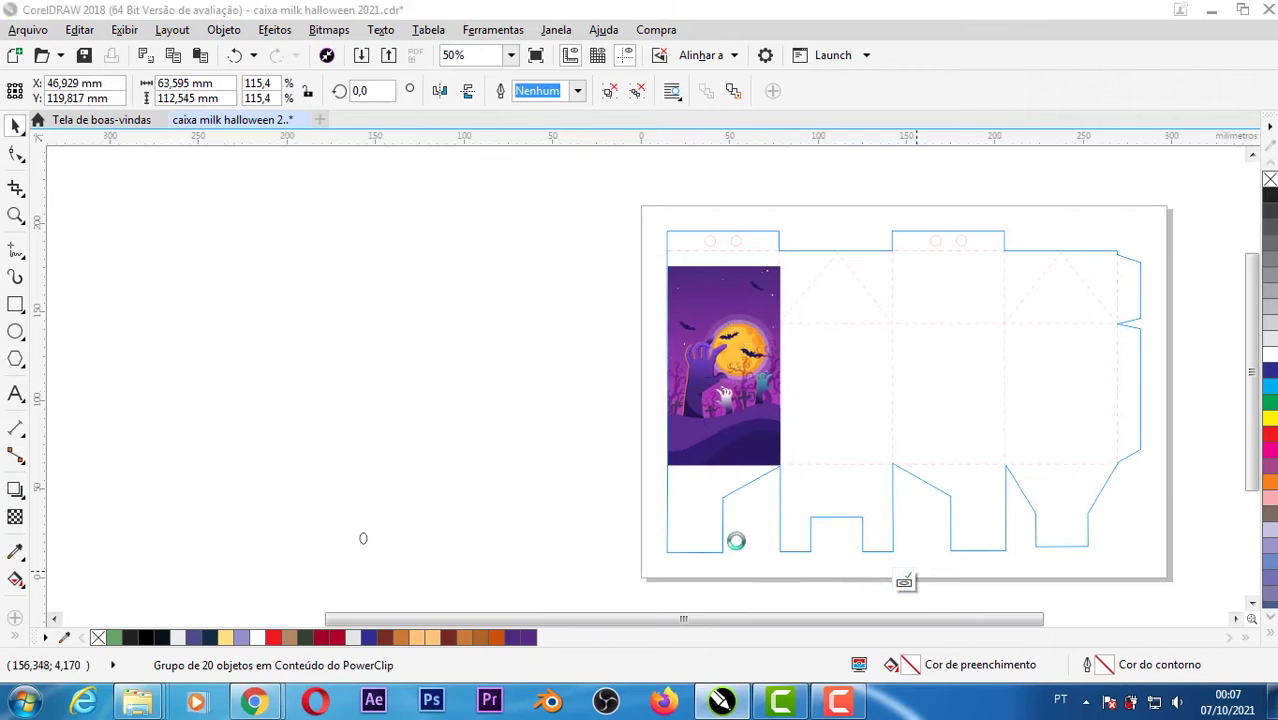
{"action": "left_click", "coordinate": [560, 475]}
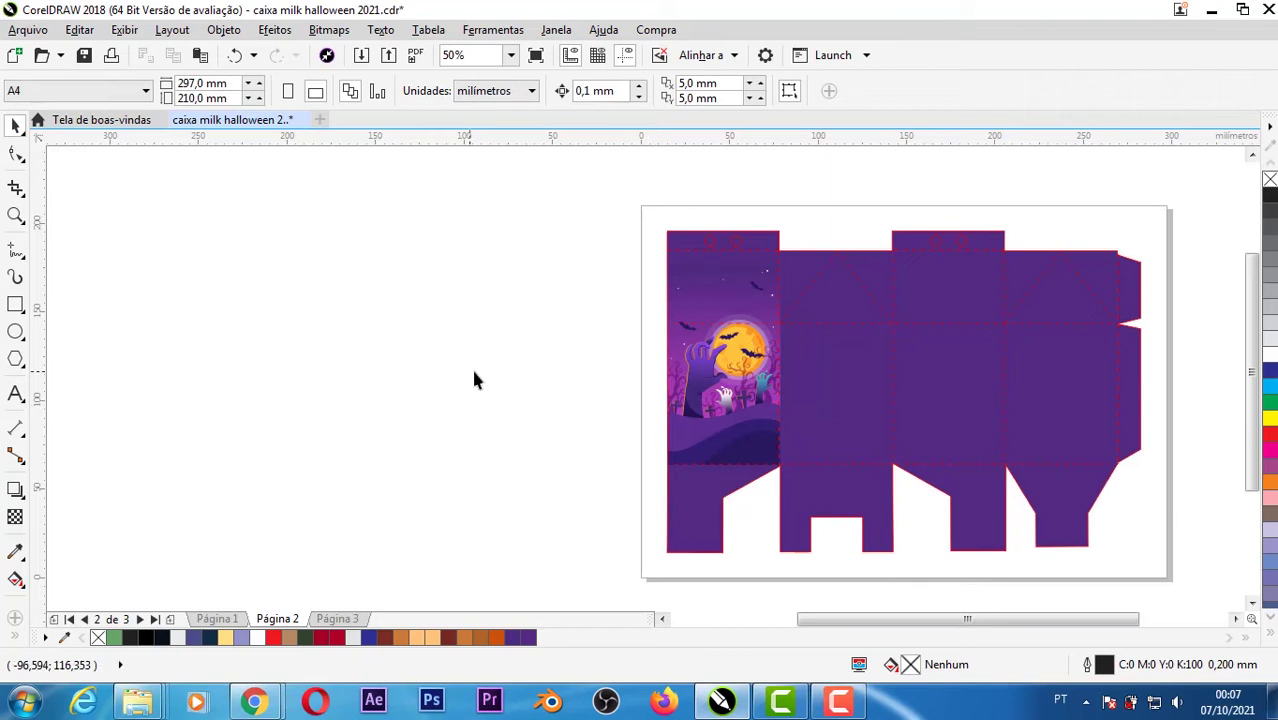
- Edit the PowerClip contents again, place a copy of the card on the third box panel at the same height, and finish editing
{"action": "right_click", "coordinate": [716, 392]}
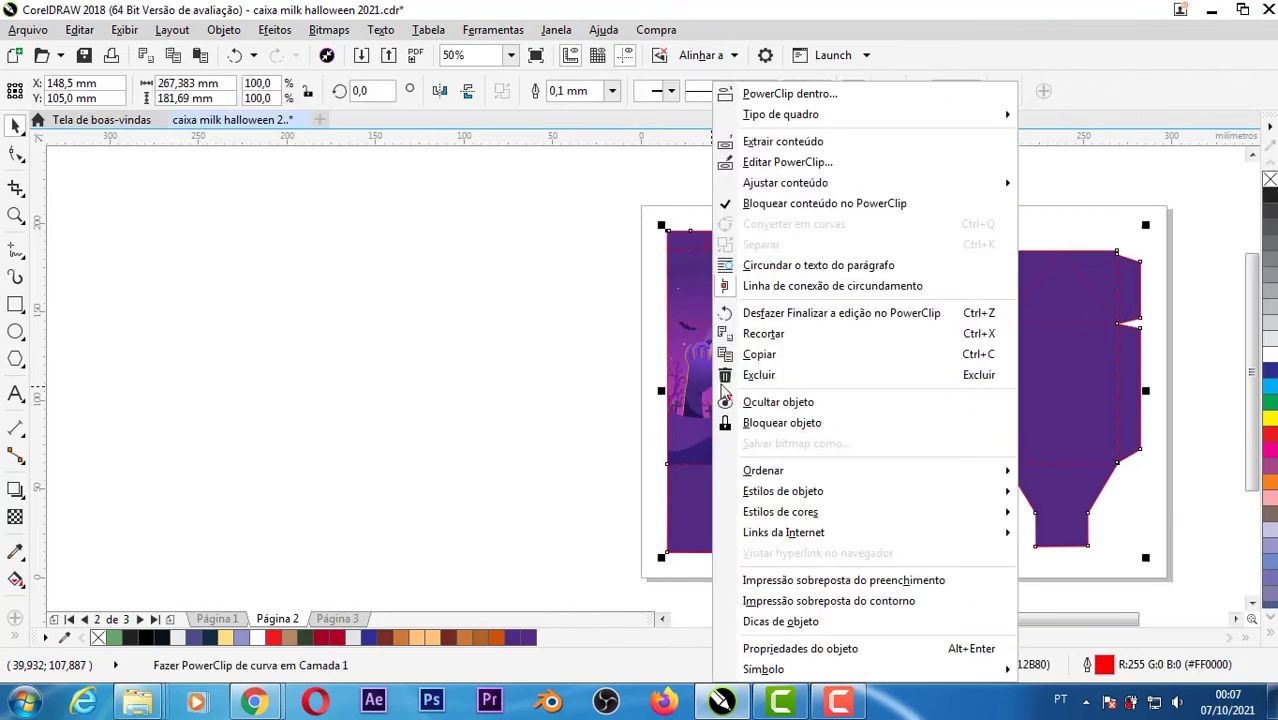
{"action": "left_click", "coordinate": [790, 163]}
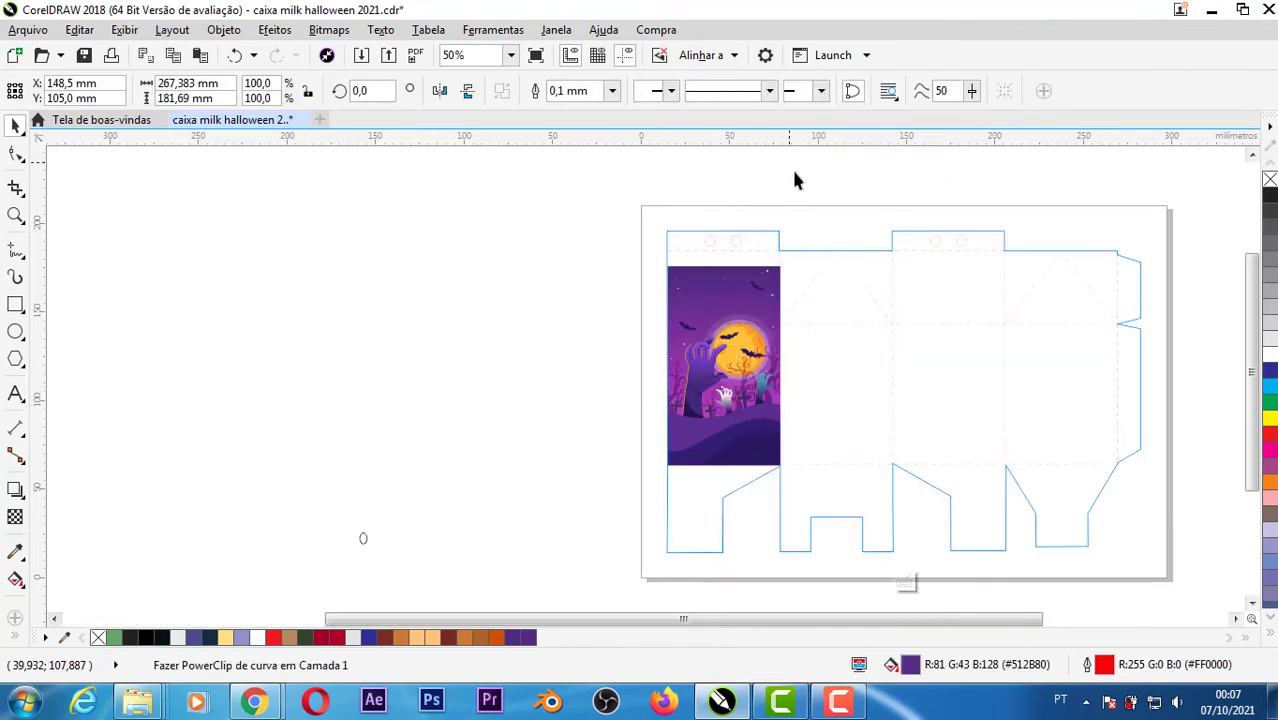
{"action": "left_click", "coordinate": [858, 416]}
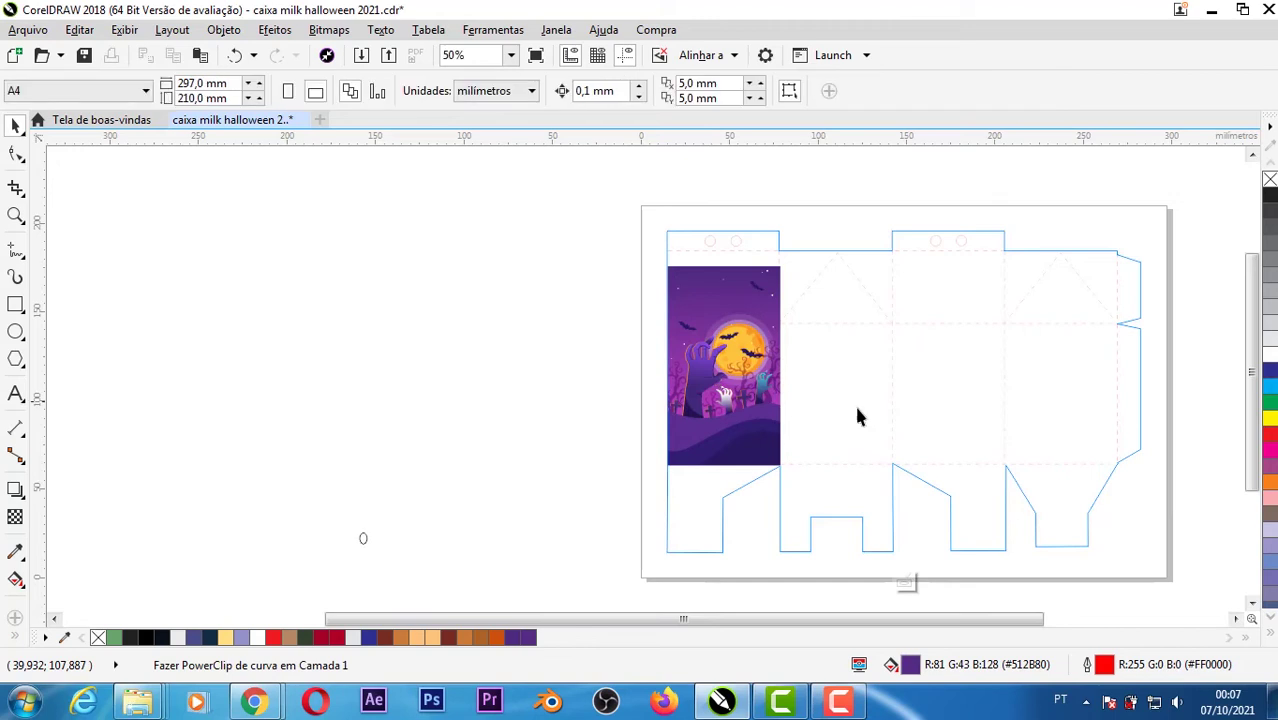
{"action": "left_click", "coordinate": [738, 380]}
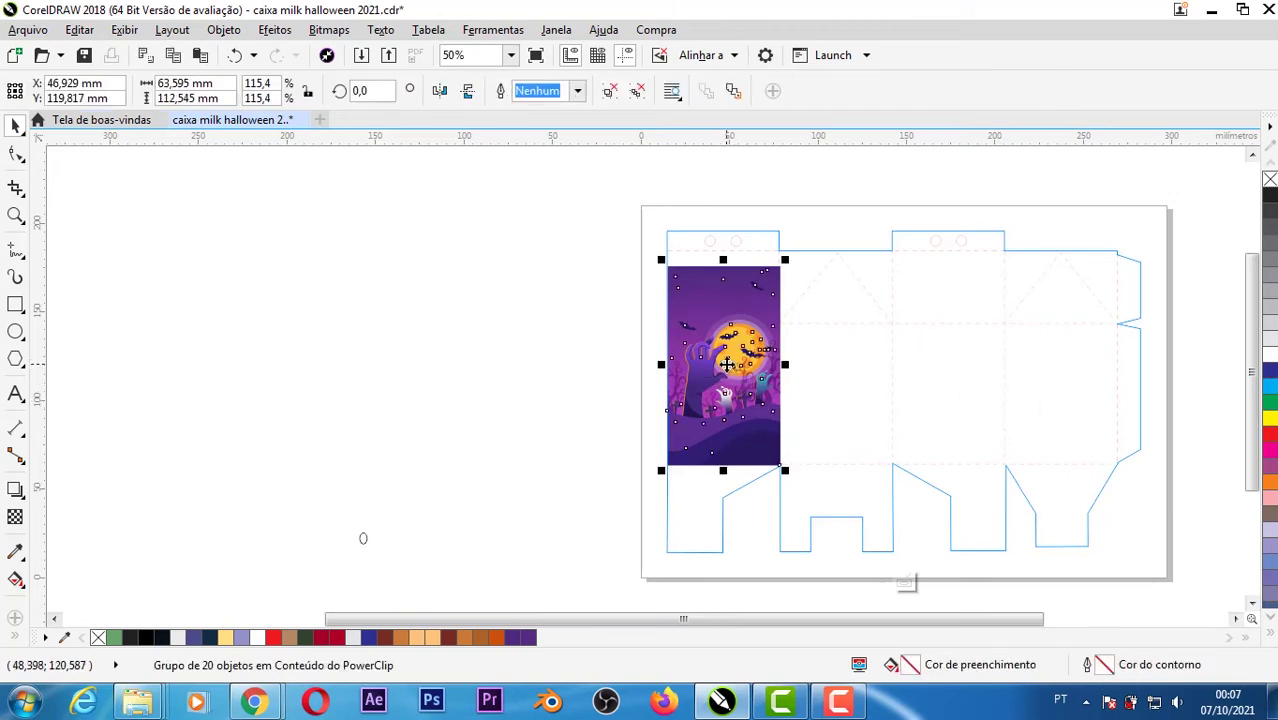
{"action": "left_click_drag", "start_coordinate": [727, 364], "coordinate": [955, 372]}
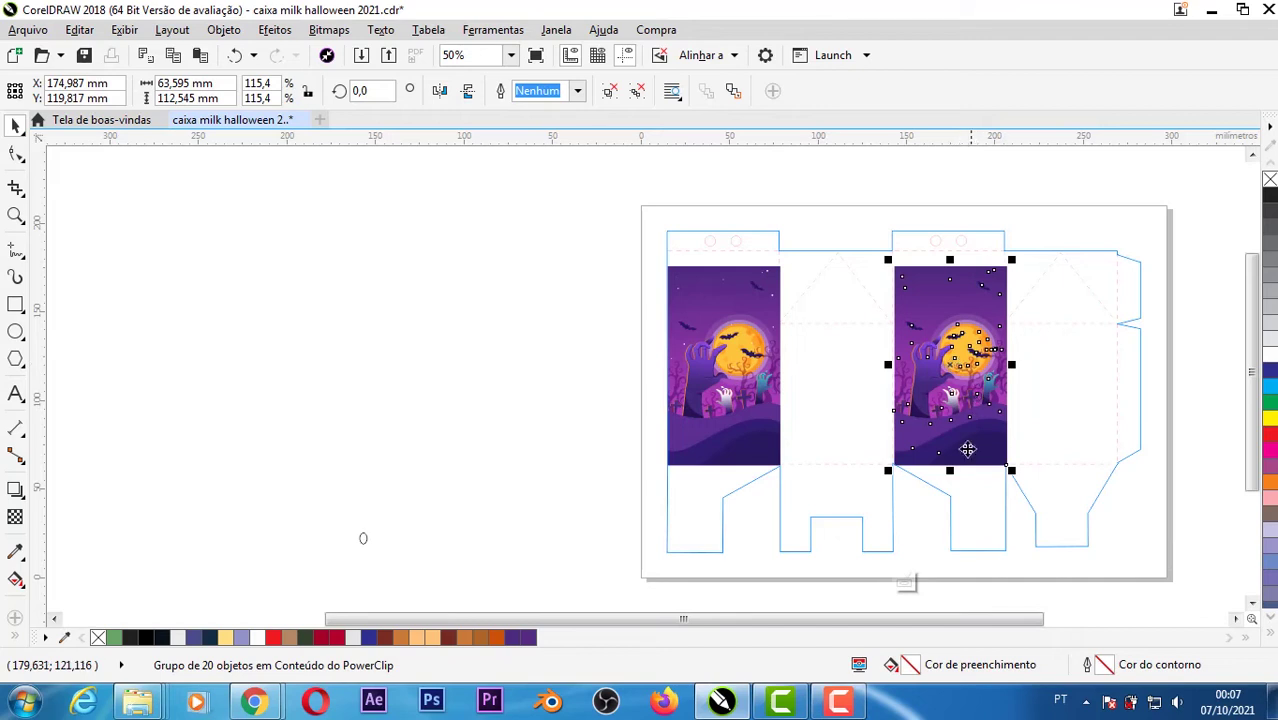
{"action": "left_click", "coordinate": [903, 582]}
{"action": "left_click", "coordinate": [962, 430]}
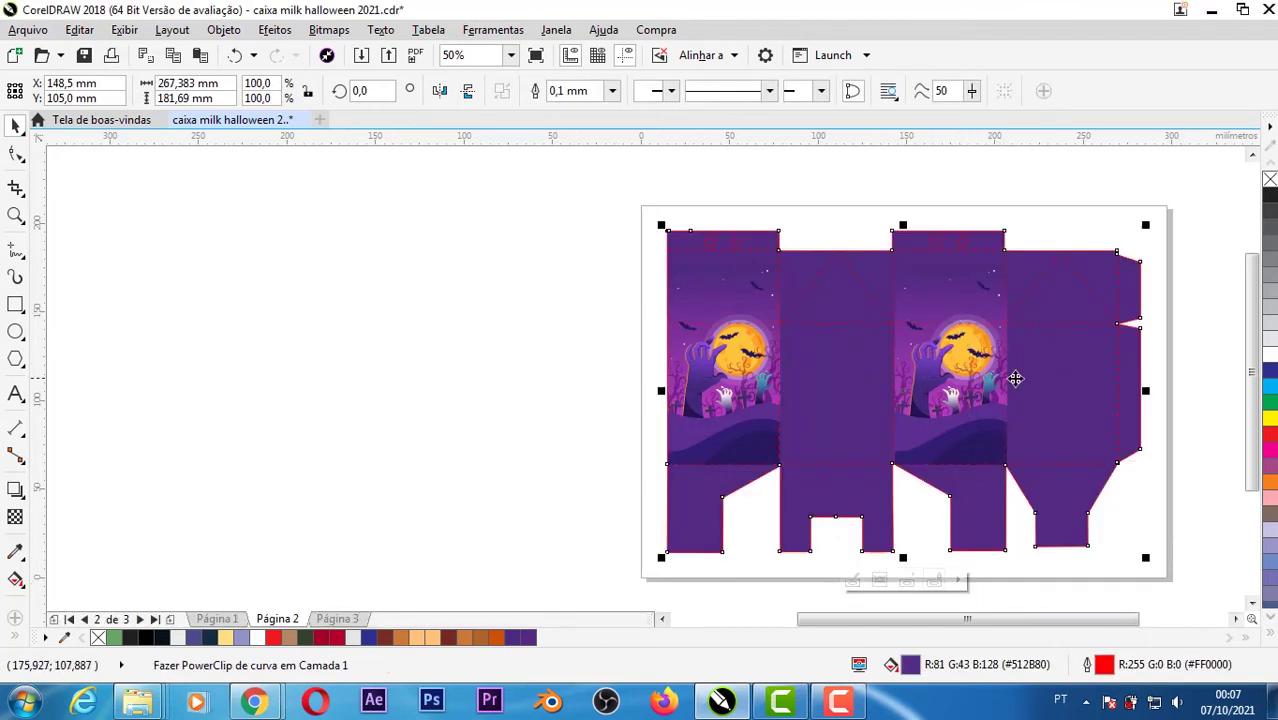
- Check the reference box design on Página 1 and return to Página 2
{"action": "left_click", "coordinate": [590, 412]}
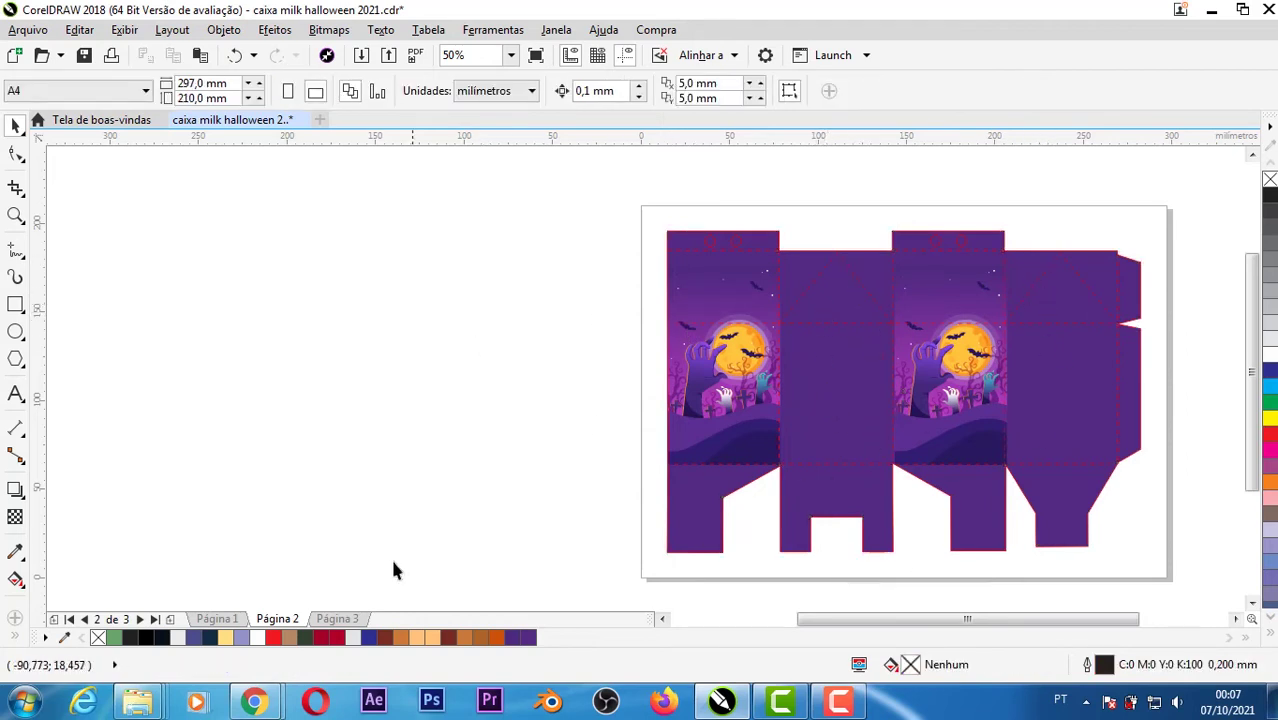
{"action": "left_click", "coordinate": [220, 619]}
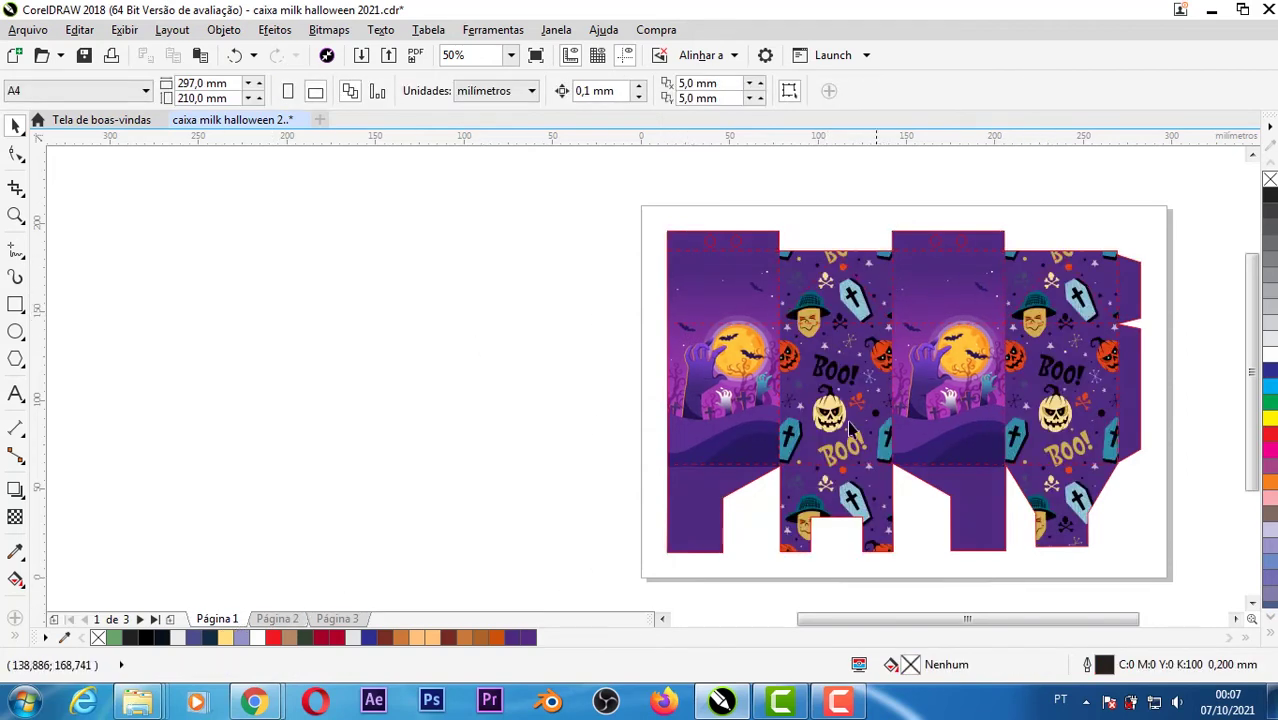
{"action": "left_click", "coordinate": [277, 619]}
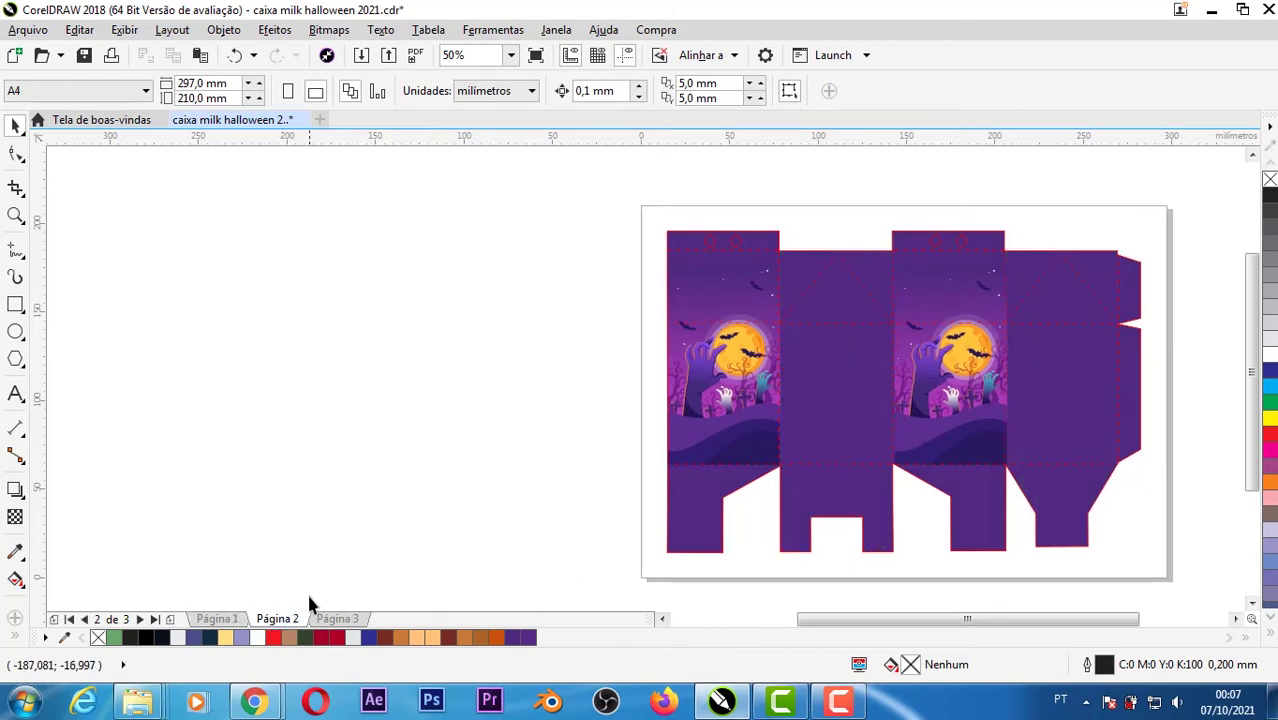
- Import 5946215.ai from the hand-drawn-flat-halloween-patterns-collection folder and place it beside the box template
{"action": "left_click", "coordinate": [1211, 10]}
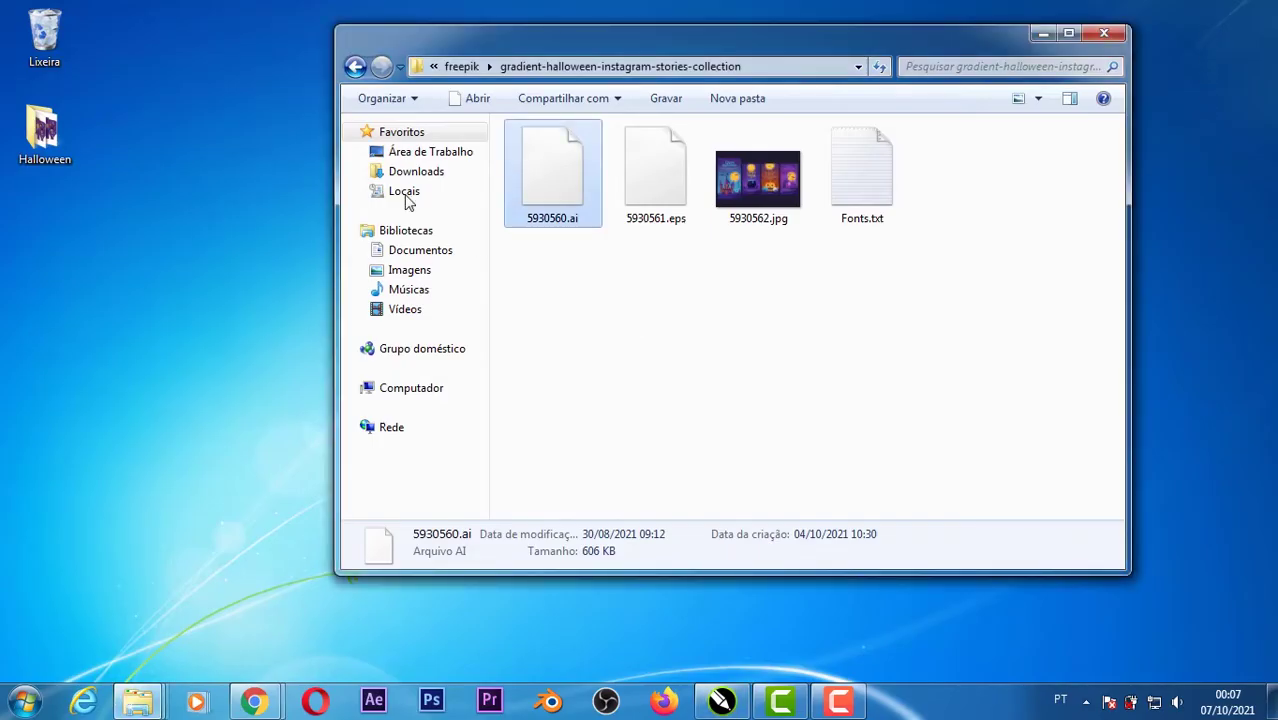
{"action": "left_click", "coordinate": [358, 70]}
{"action": "double_click", "coordinate": [580, 176]}
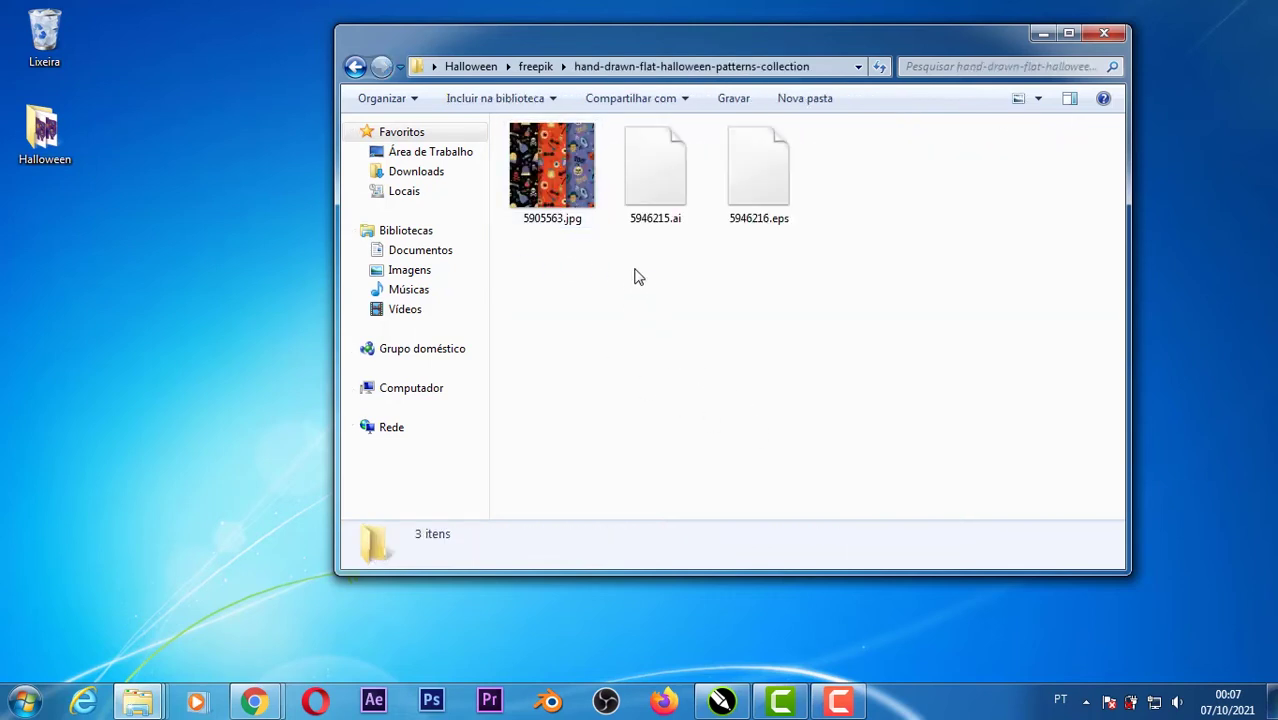
{"action": "left_click", "coordinate": [655, 170]}
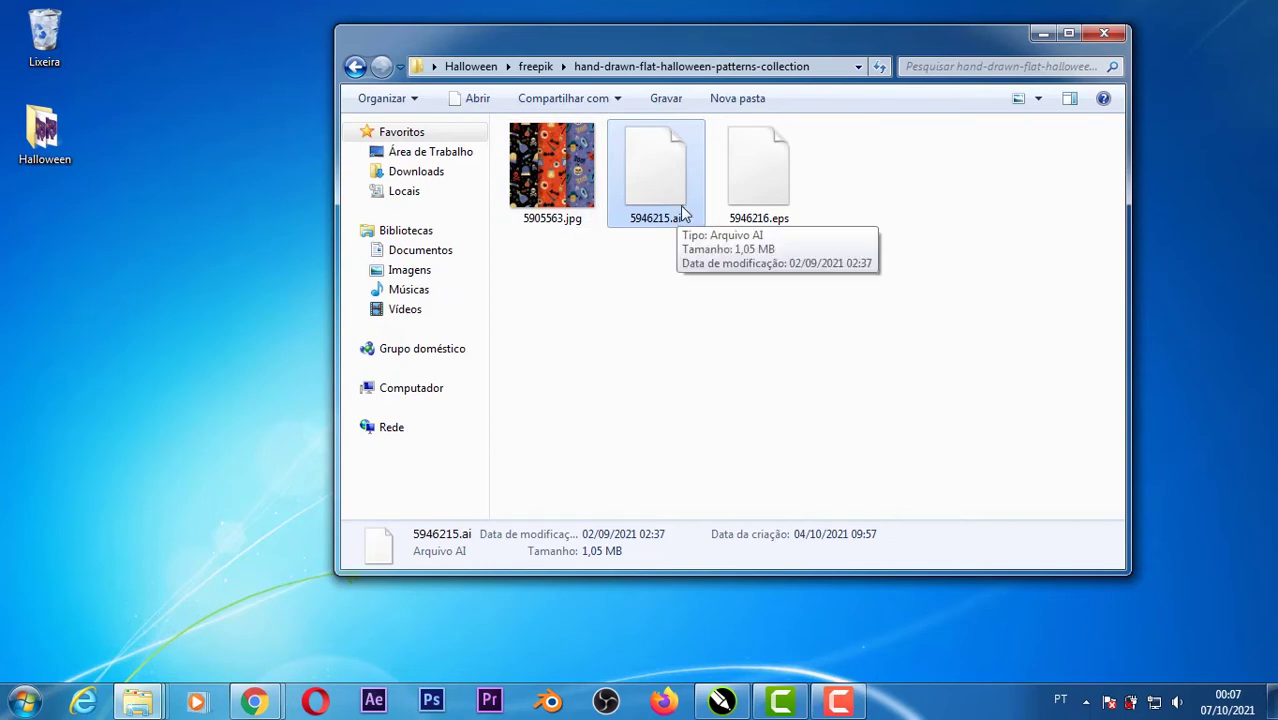
{"action": "left_click_drag", "start_coordinate": [683, 215], "coordinate": [320, 317]}
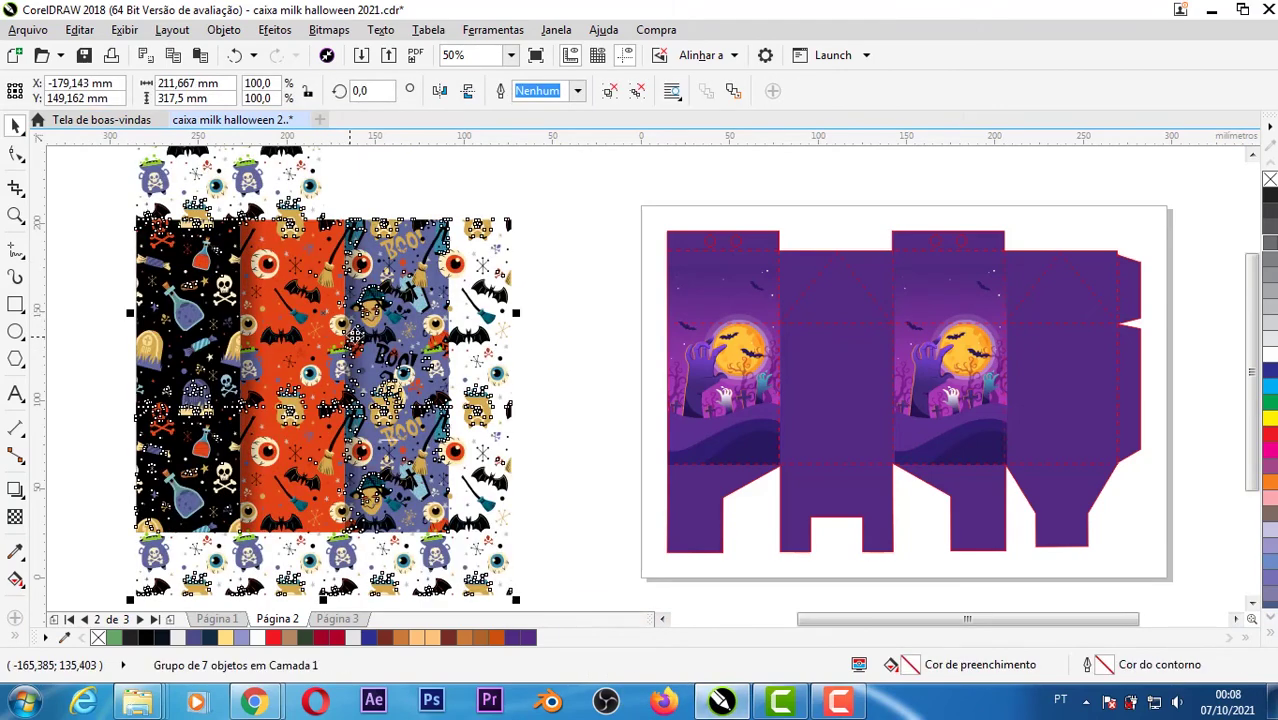
- Move the imported pattern artwork farther from the template and ungroup it
{"action": "scroll", "coordinate": [372, 328], "scroll_direction": "down", "scroll_amount": 2}
{"action": "left_click_drag", "start_coordinate": [372, 328], "coordinate": [313, 318]}
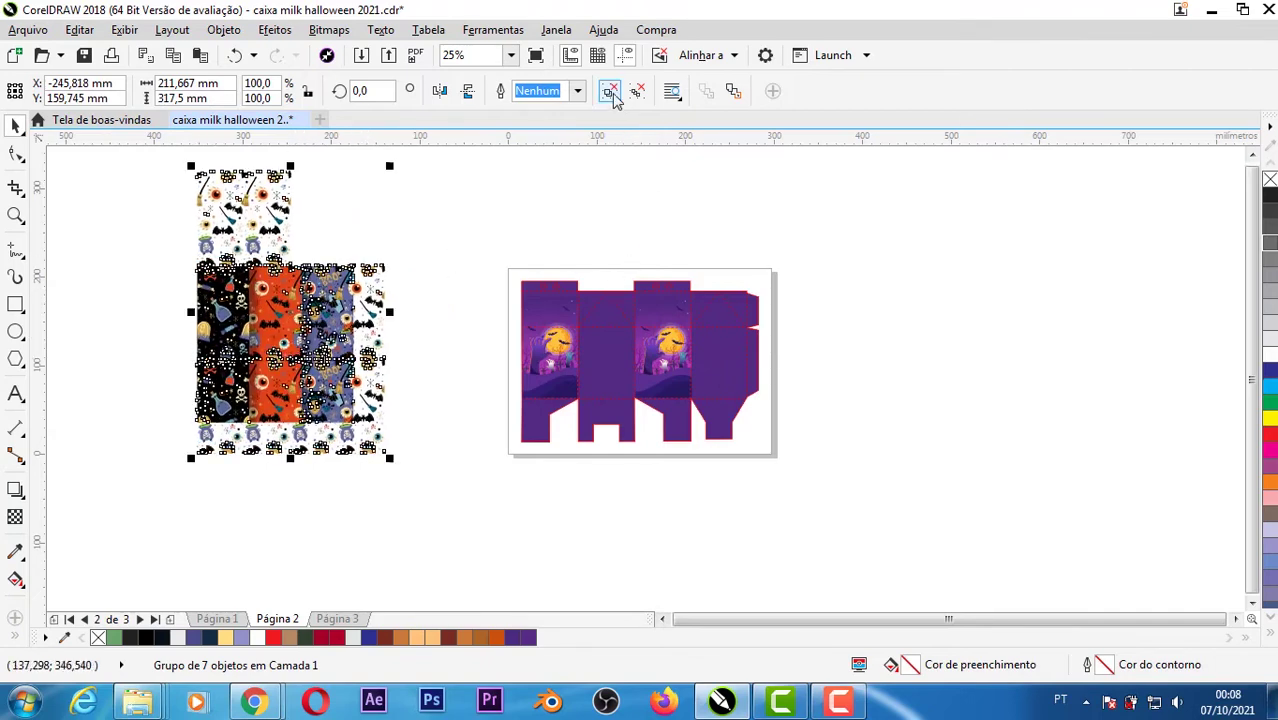
{"action": "left_click", "coordinate": [454, 220]}
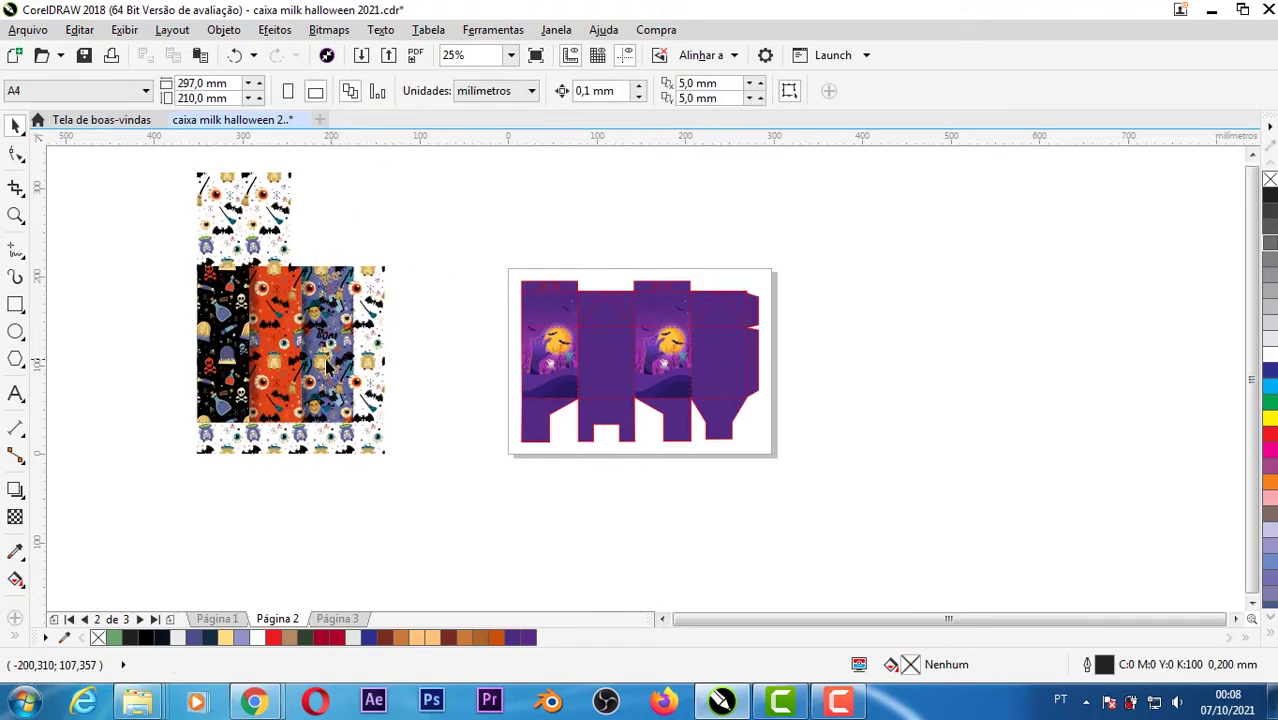
- Pull the eyeball-and-bat pattern off the orange background and delete it
{"action": "mouse_move", "coordinate": [340, 378]}
{"action": "left_mouse_down"}
{"action": "mouse_move", "coordinate": [369, 402]}
{"action": "mouse_move", "coordinate": [351, 398]}
{"action": "left_mouse_up"}
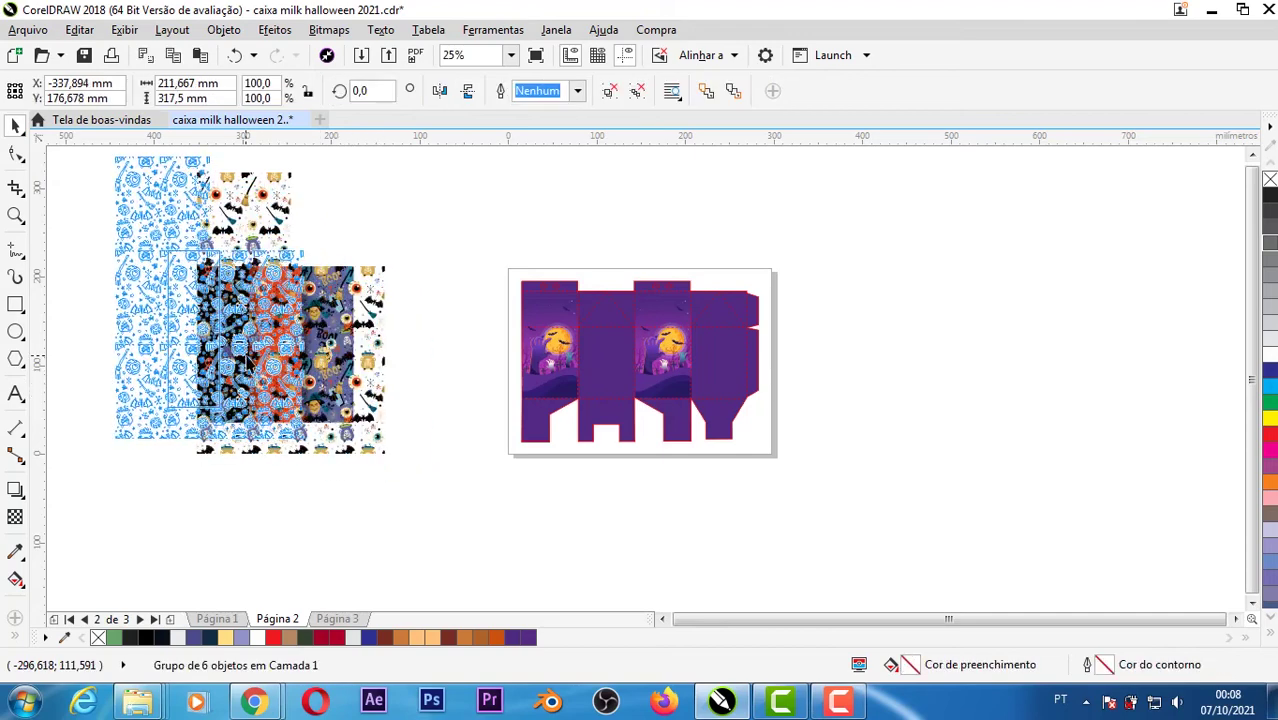
{"action": "key", "text": "ctrl+z"}
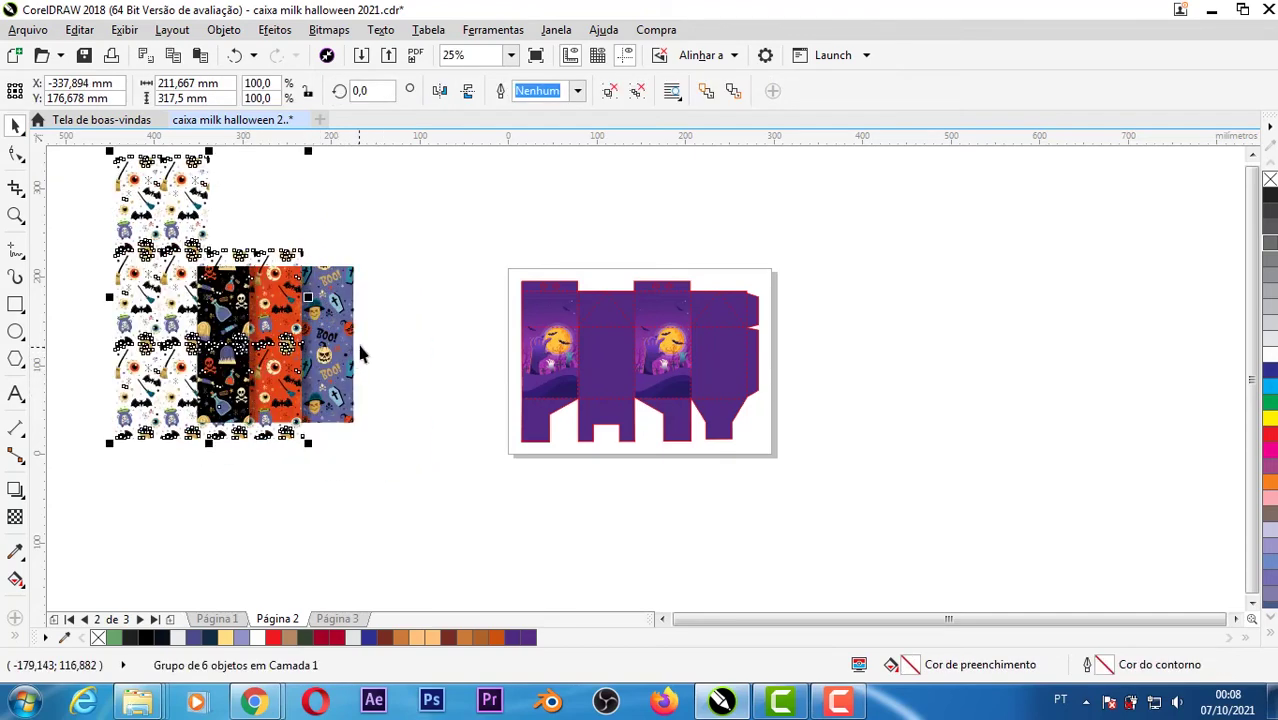
{"action": "key", "text": "ctrl+z"}
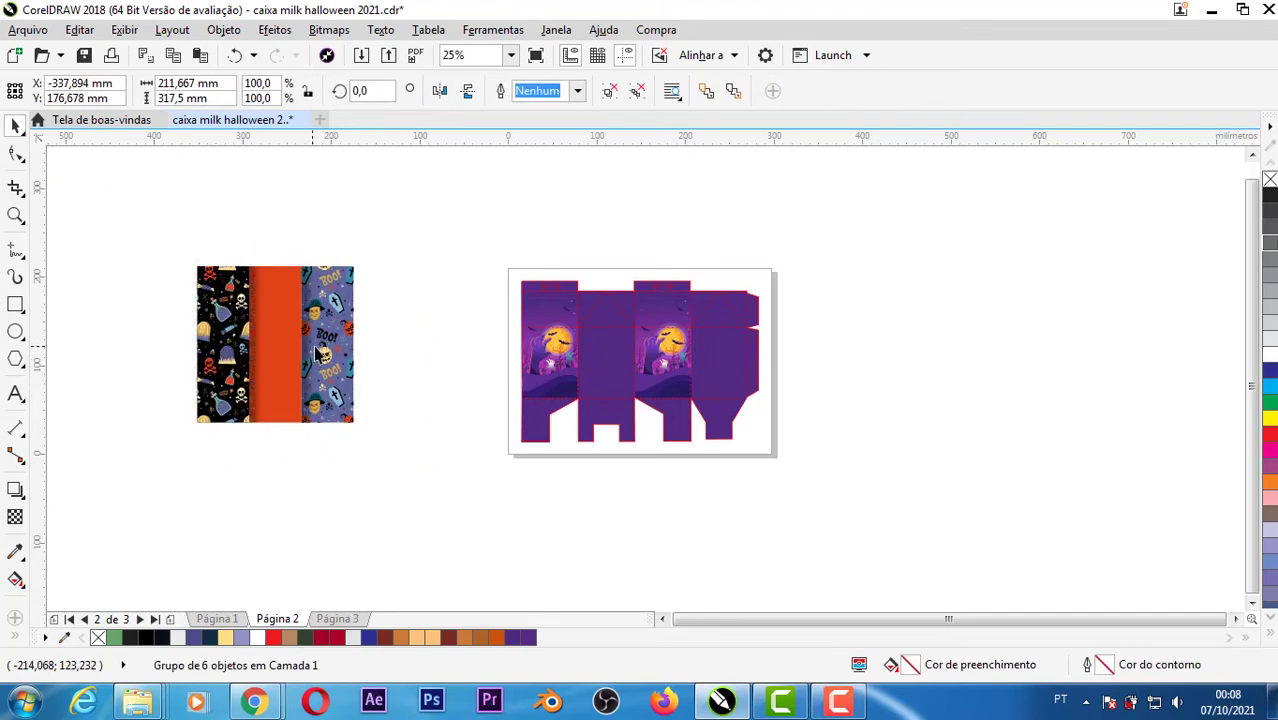
{"action": "key", "text": "ctrl+z"}
- Move the BOO pattern out beside the template and delete the remaining patterns and coloured backgrounds
{"action": "left_click_drag", "start_coordinate": [418, 362], "coordinate": [460, 343]}
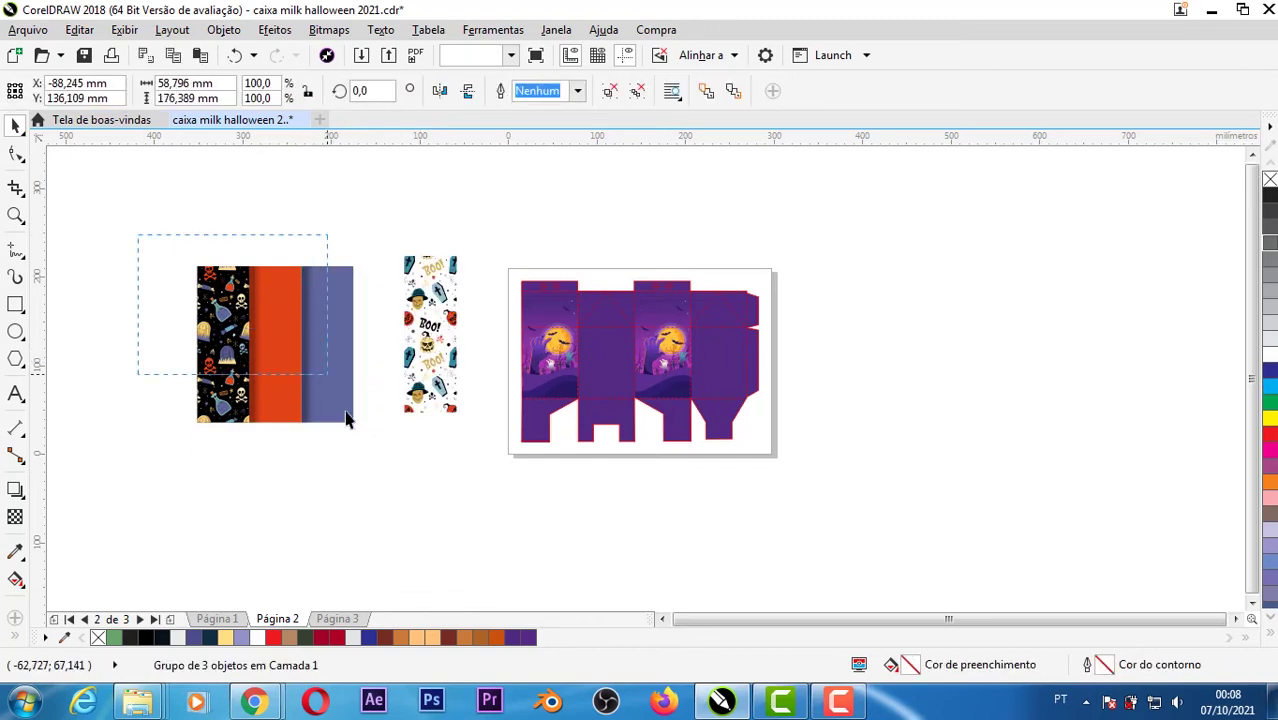
{"action": "left_click_drag", "start_coordinate": [347, 418], "coordinate": [369, 451]}
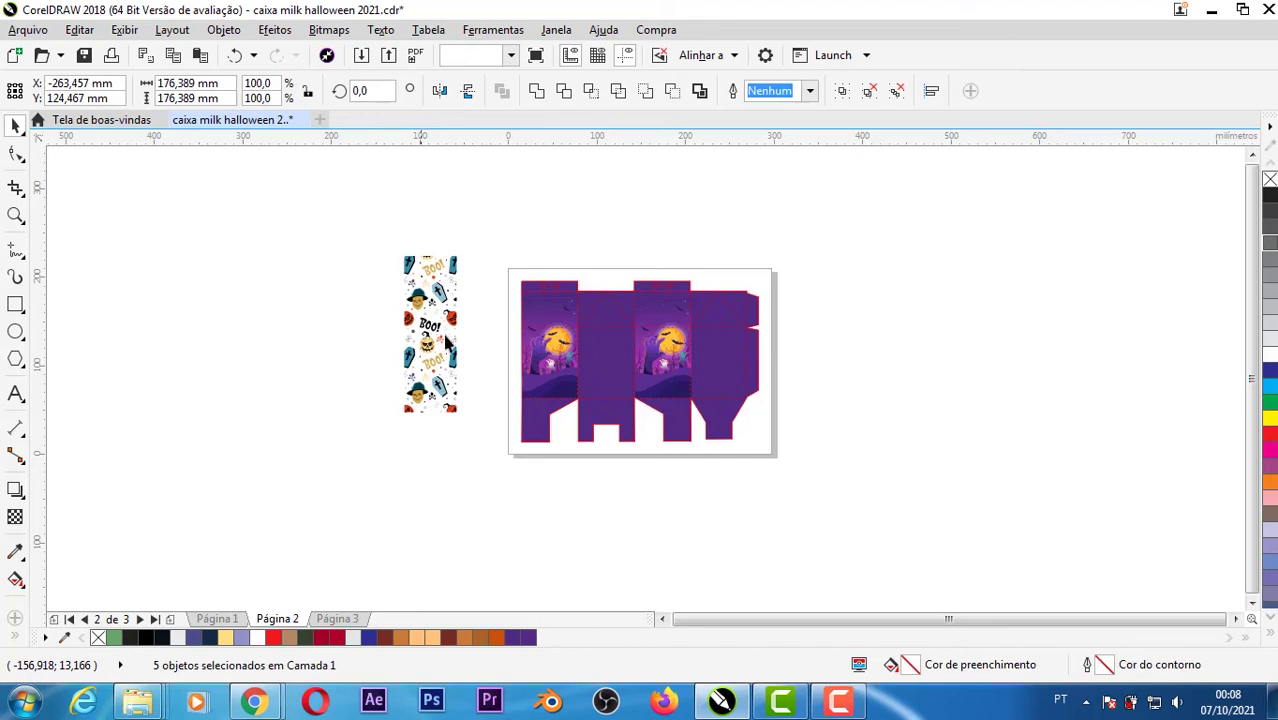
{"action": "key", "text": "Escape"}
- Place the BOO pattern over the second box panel and scale it to about 107.4% so it covers the panel's width
{"action": "scroll", "coordinate": [443, 336], "scroll_direction": "up", "scroll_amount": 2}
{"action": "left_click_drag", "start_coordinate": [435, 330], "coordinate": [780, 370]}
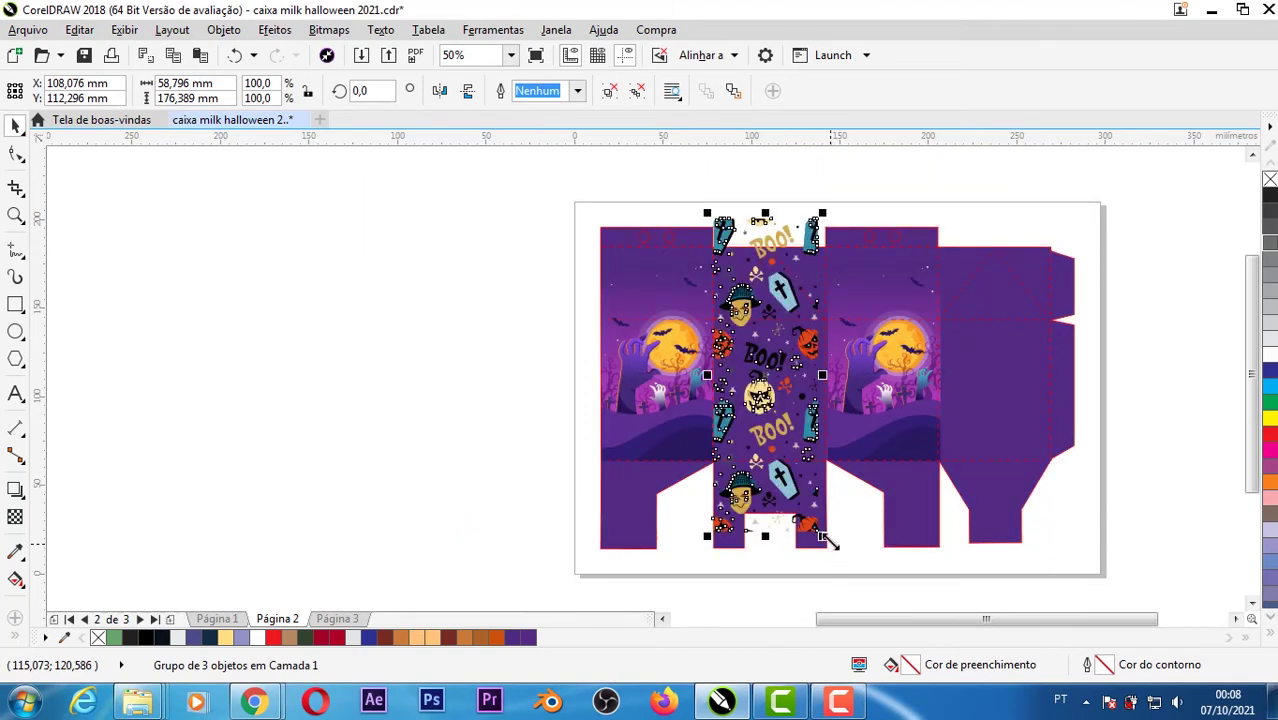
{"action": "left_click_drag", "start_coordinate": [826, 541], "coordinate": [836, 561]}
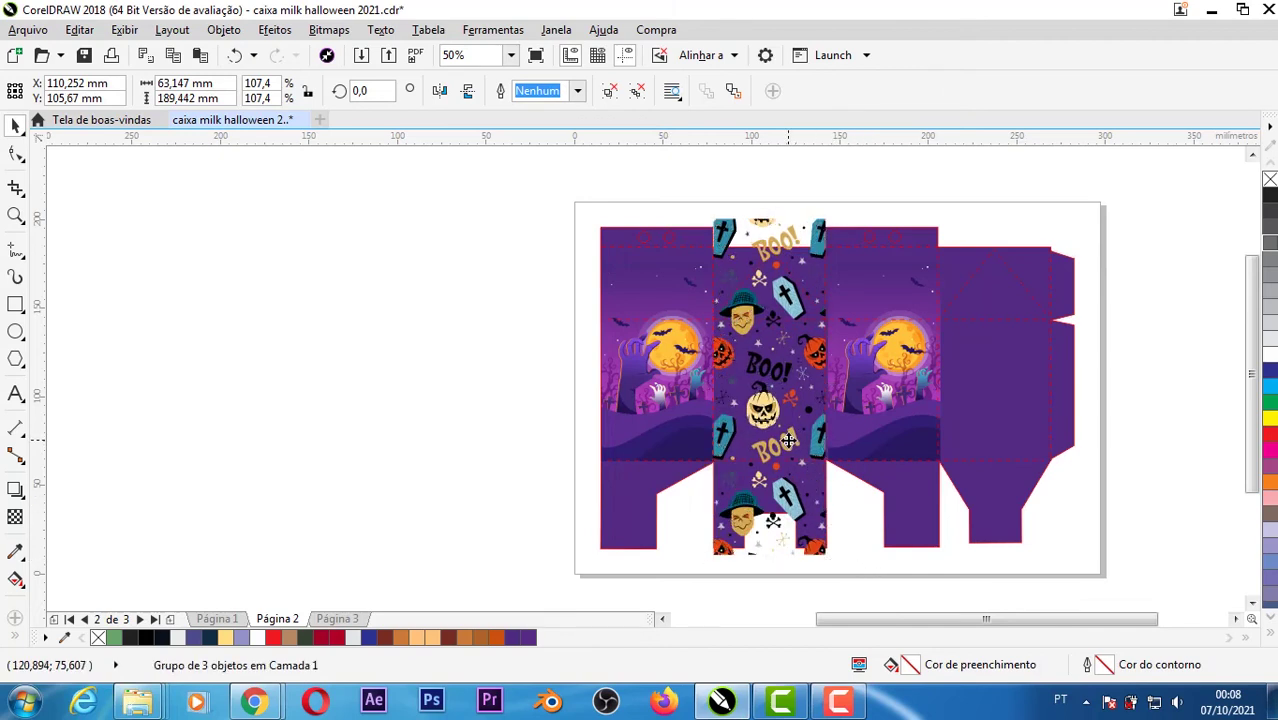
{"action": "left_click_drag", "start_coordinate": [789, 309], "coordinate": [787, 303]}
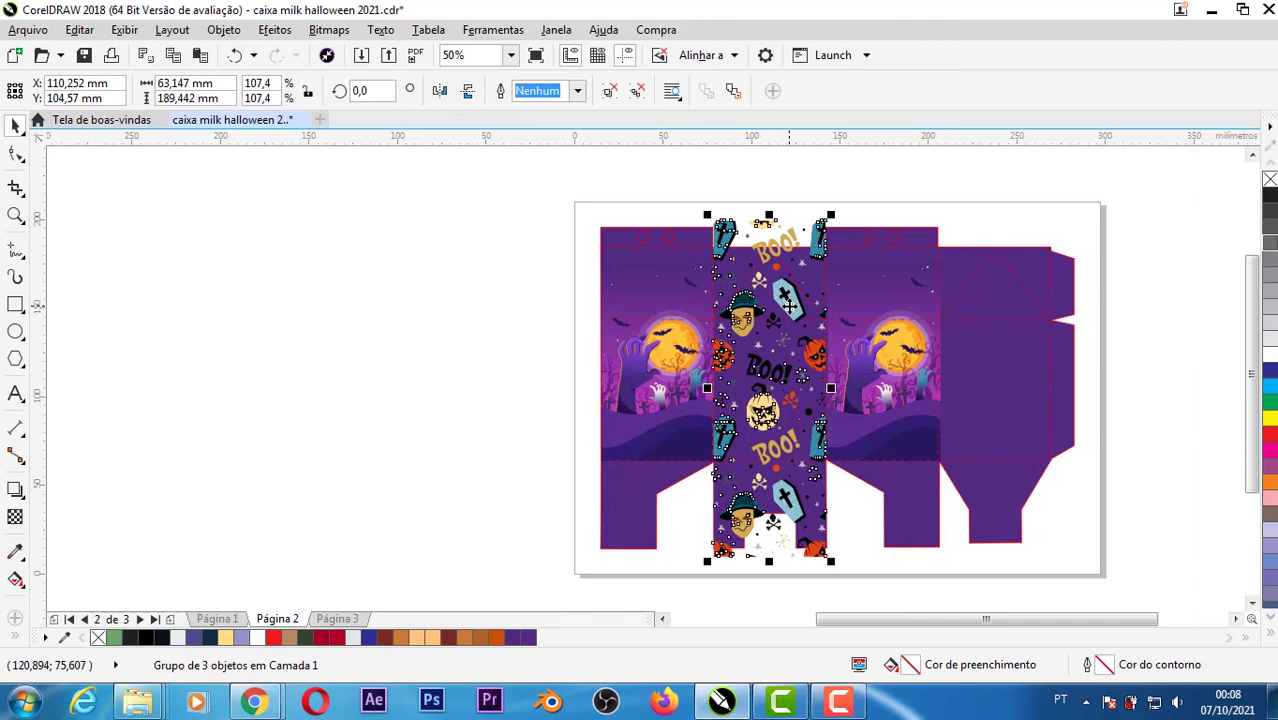
- PowerClip the BOO pattern inside the purple box outline
{"action": "right_click", "coordinate": [789, 303]}
{"action": "mouse_move", "coordinate": [857, 194]}
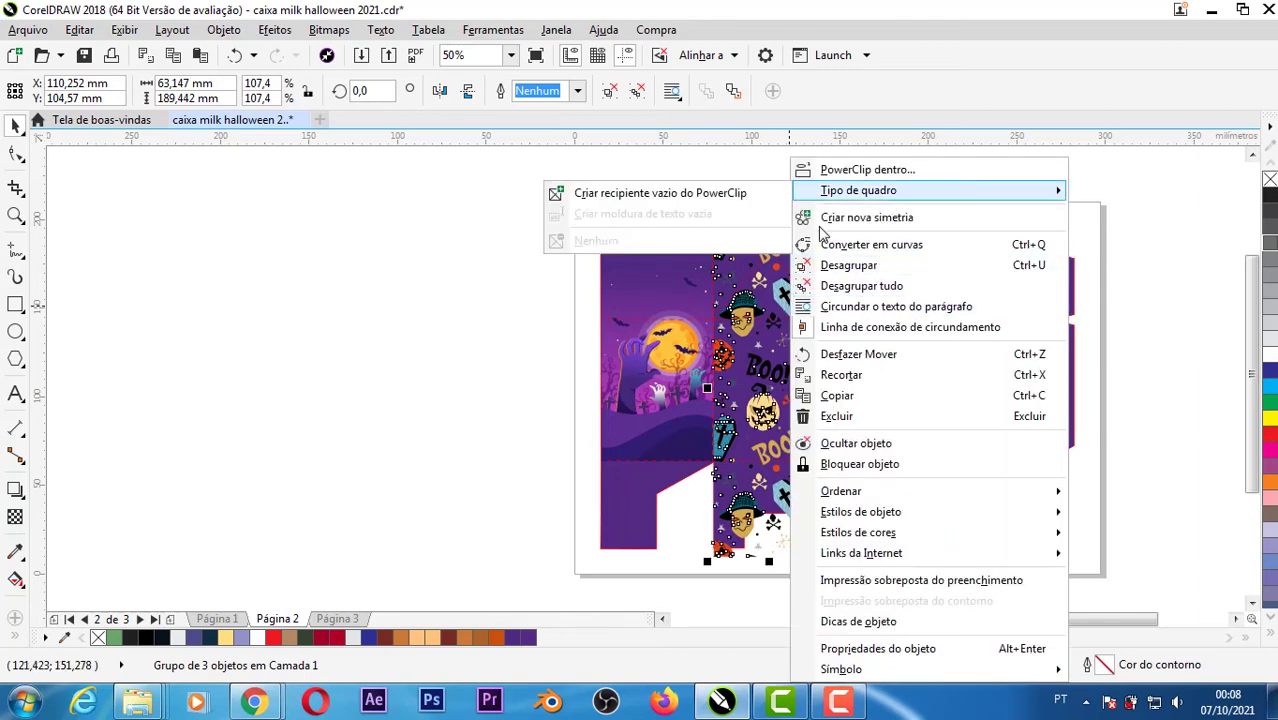
{"action": "left_click", "coordinate": [878, 176]}
{"action": "left_click", "coordinate": [965, 394]}
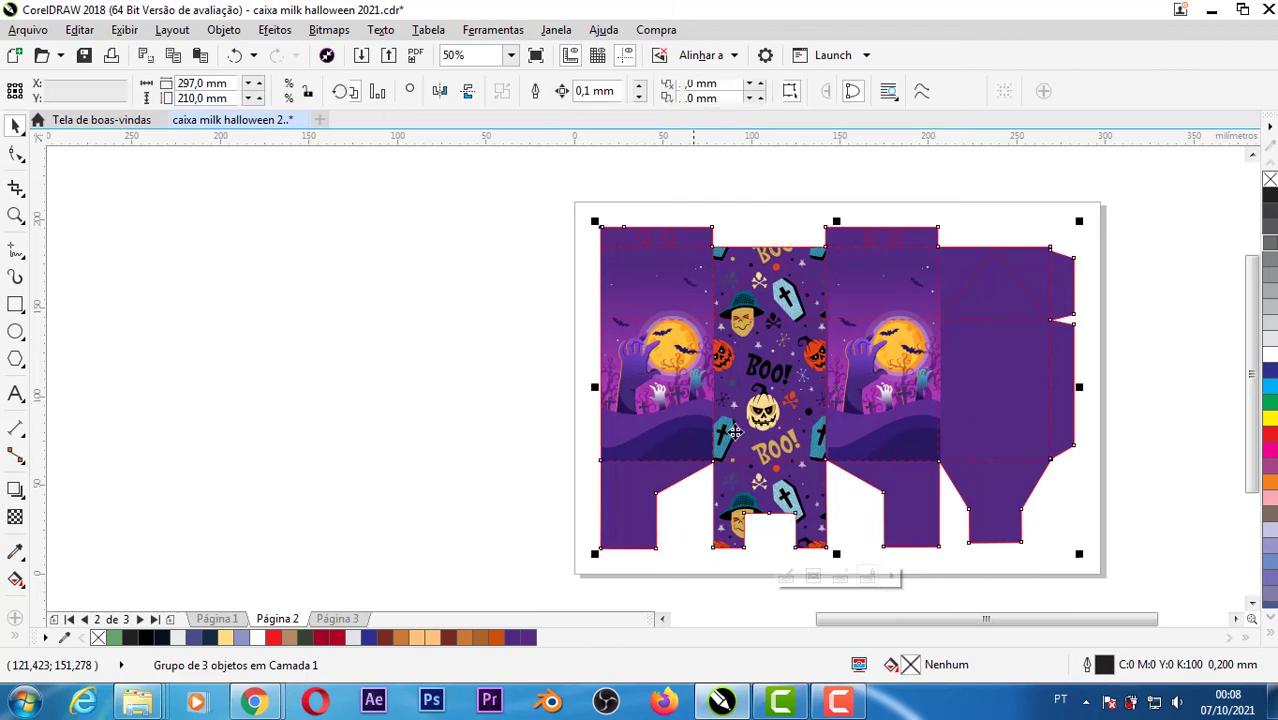
- Edit the PowerClip contents, place a copy of the BOO pattern on the fourth box panel at the same height, and finish editing
{"action": "left_click", "coordinate": [970, 389]}
{"action": "right_click", "coordinate": [970, 389]}
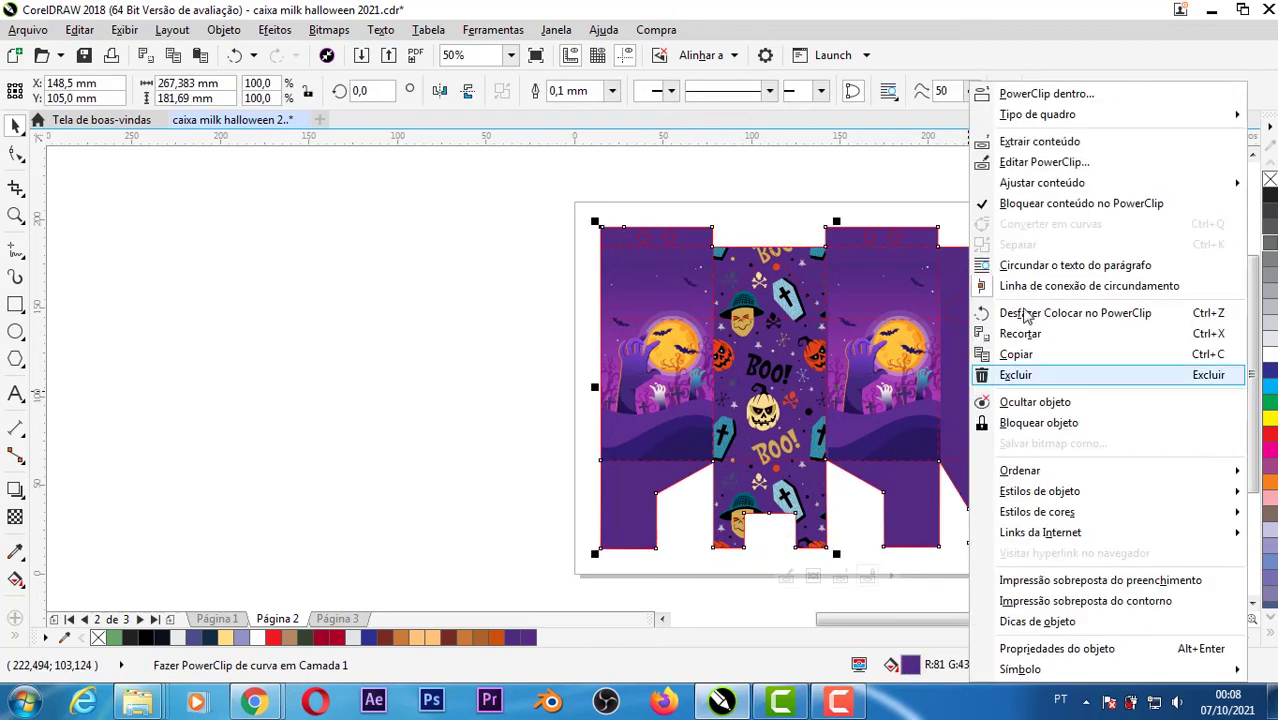
{"action": "left_click", "coordinate": [1072, 162]}
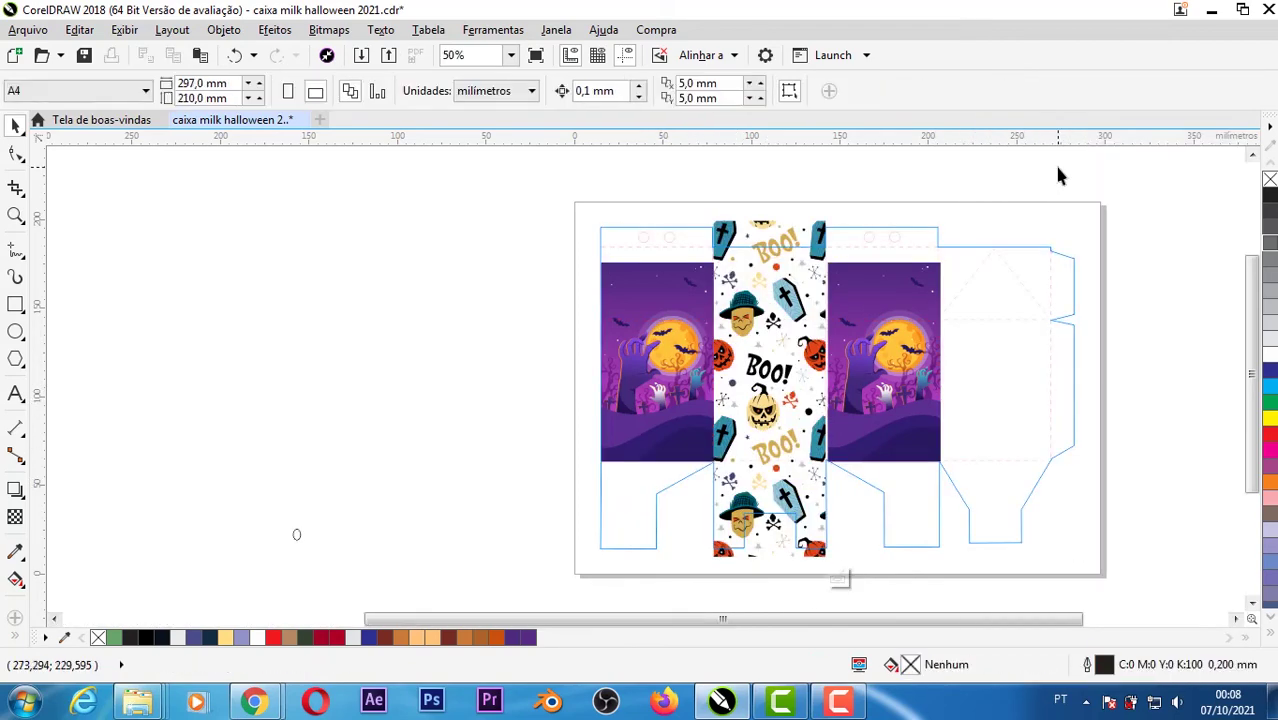
{"action": "left_click", "coordinate": [816, 460]}
{"action": "left_click_drag", "start_coordinate": [770, 385], "coordinate": [766, 394]}
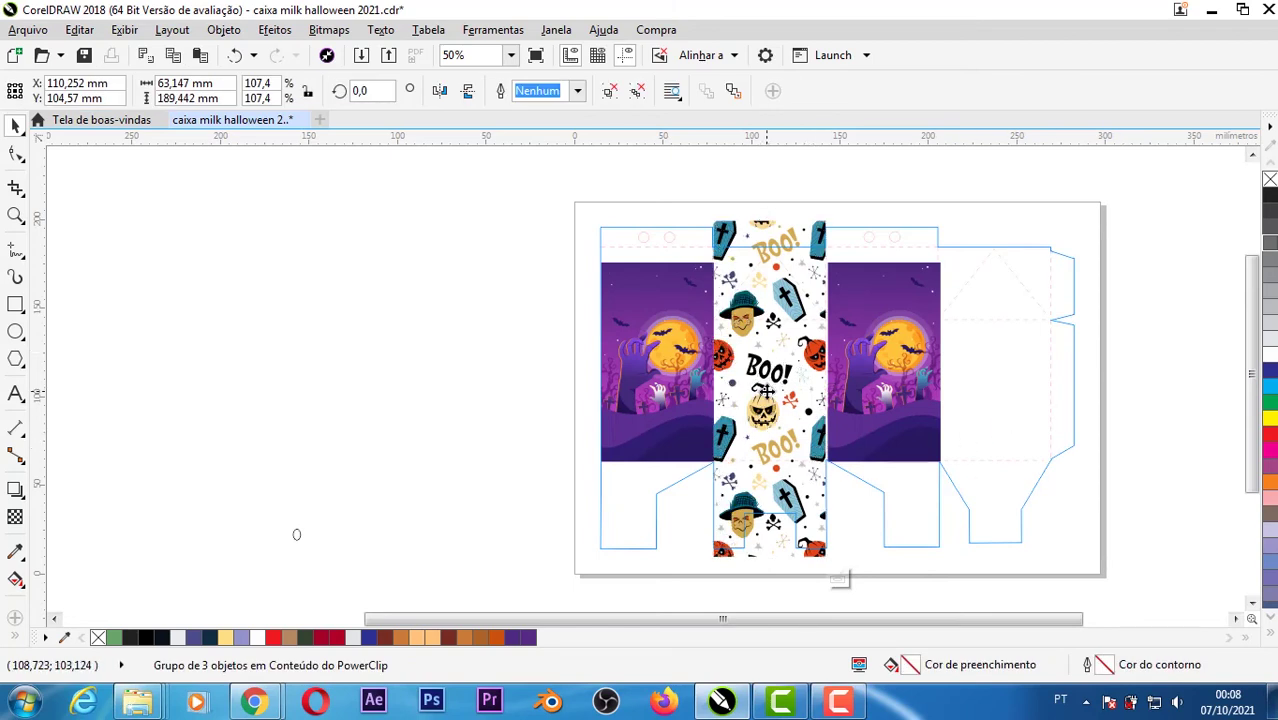
{"action": "left_click", "coordinate": [763, 390]}
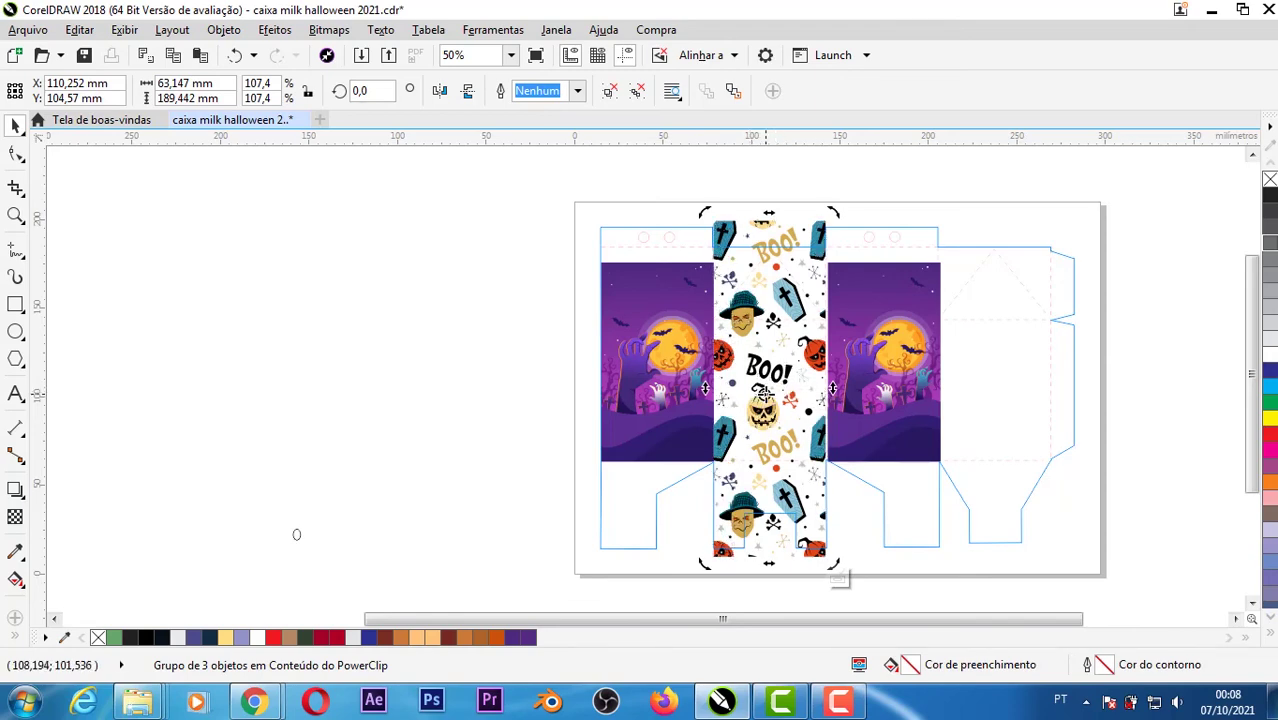
{"action": "left_click_drag", "start_coordinate": [762, 392], "coordinate": [993, 400]}
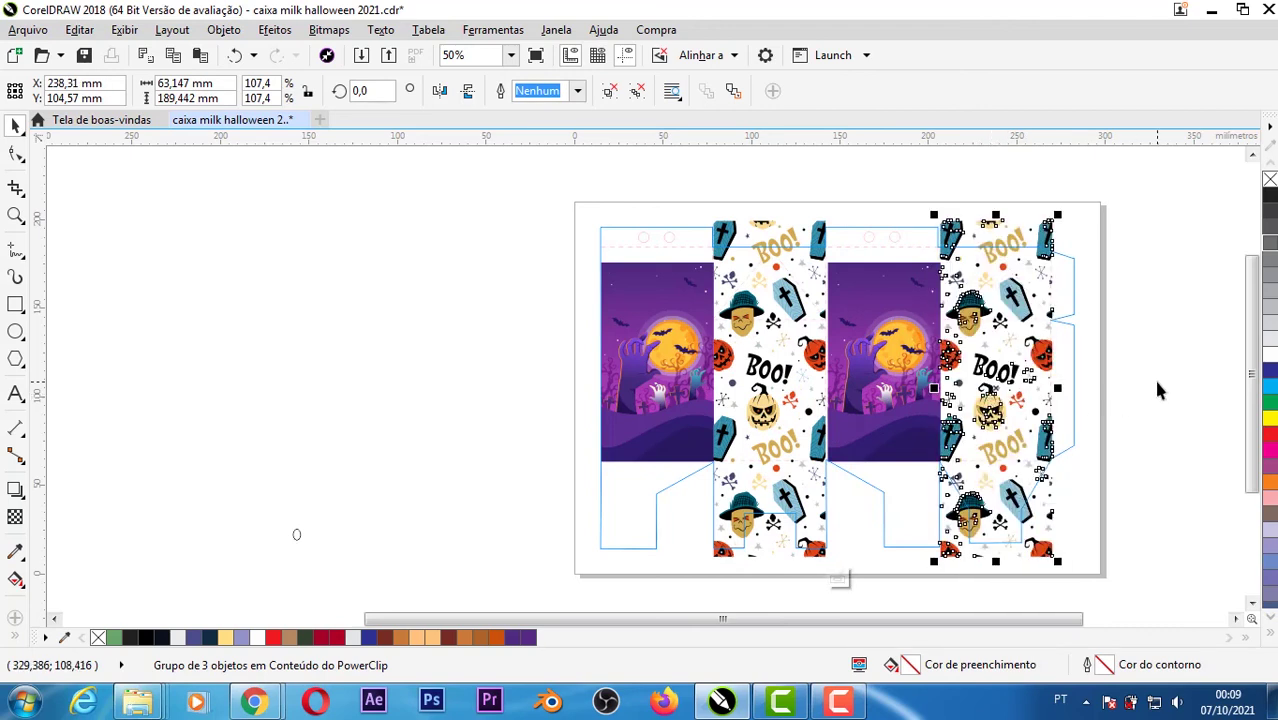
{"action": "left_click", "coordinate": [1112, 386]}
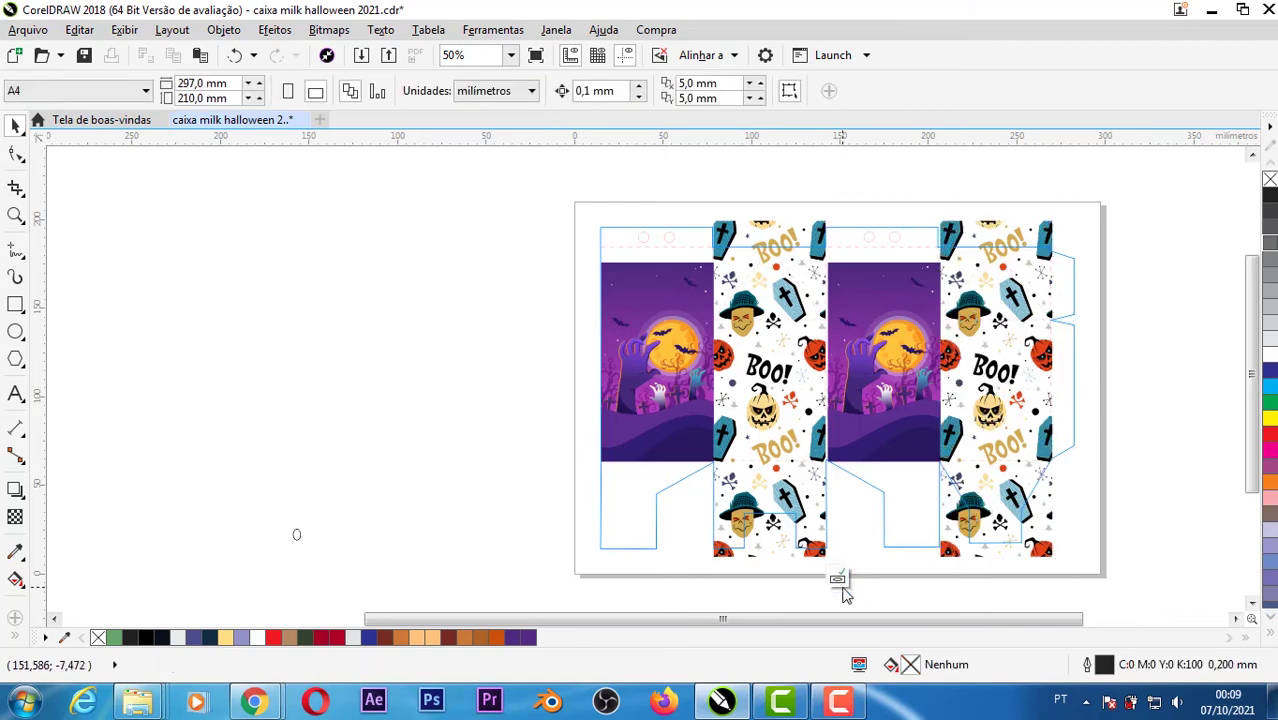
{"action": "key", "text": "ctrl+z"}
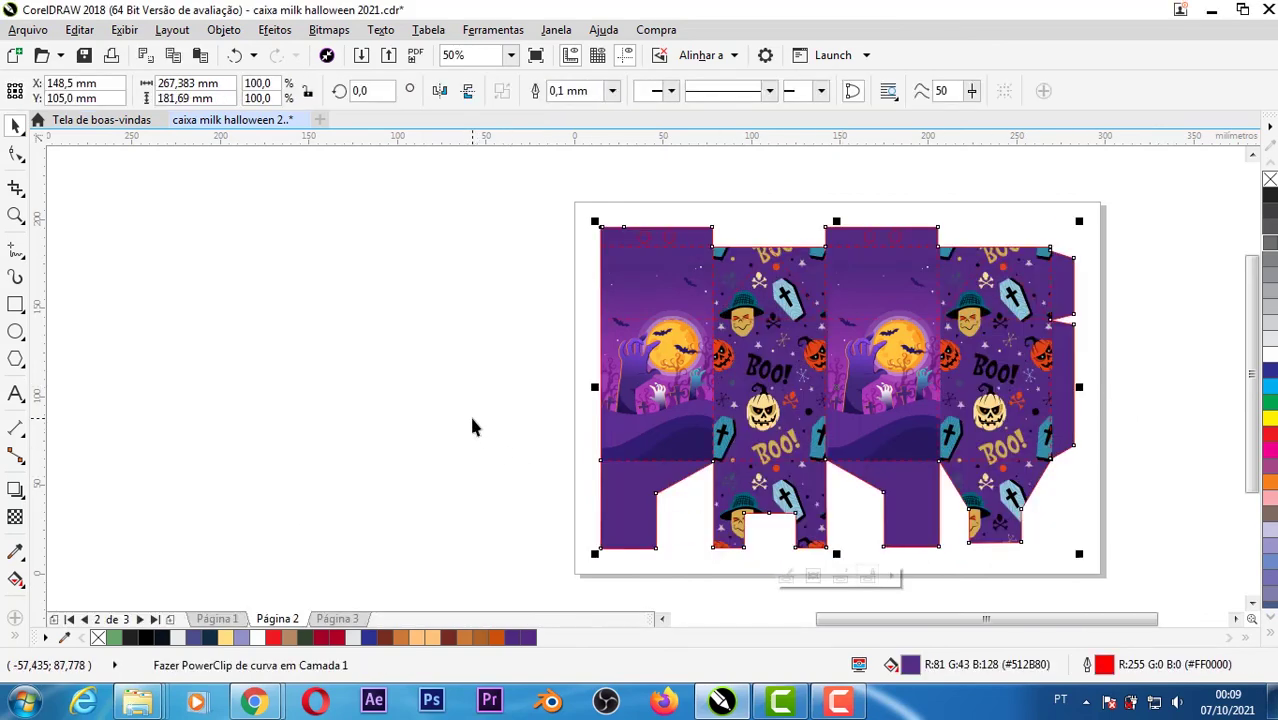